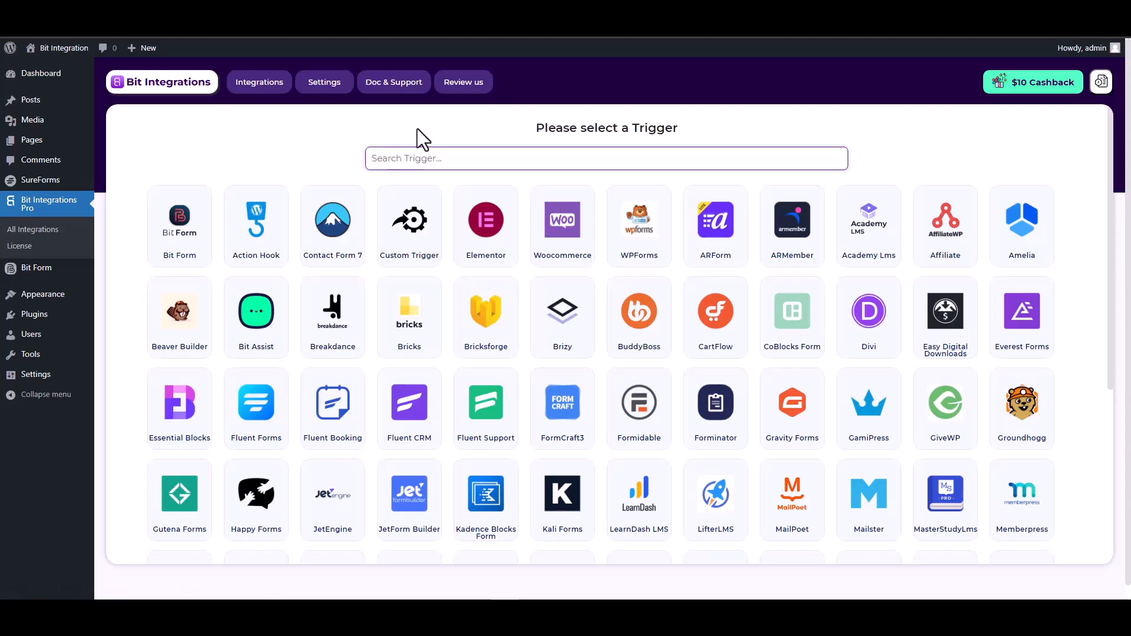
- Pick SureForms as the trigger app with its 'SureForms' form selected, then continue
type("sure")
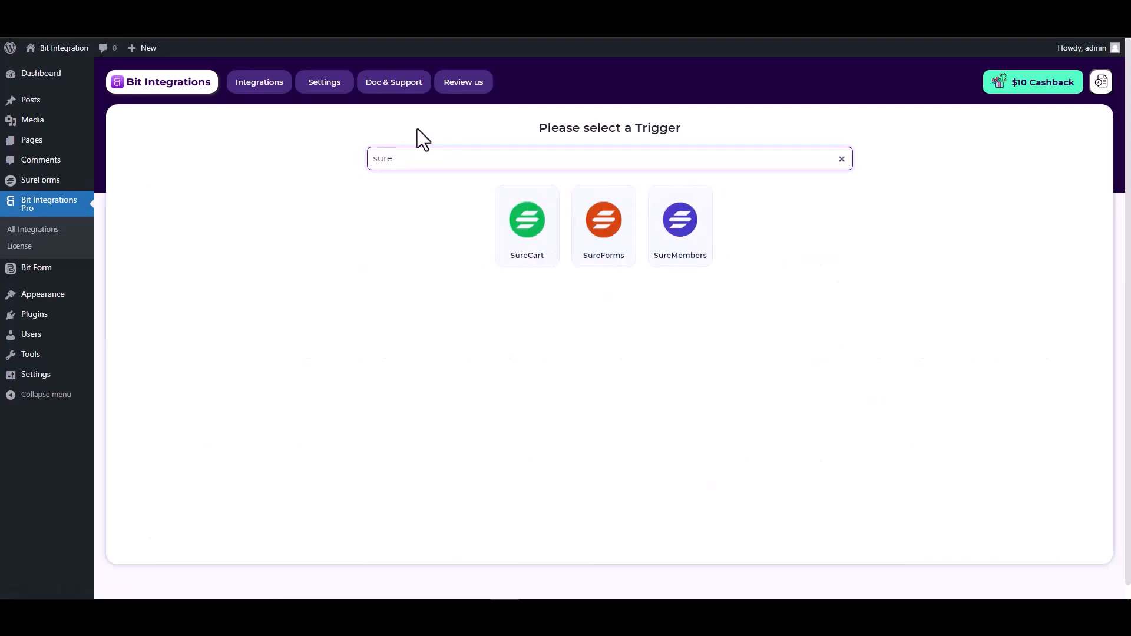
left_click(607, 256)
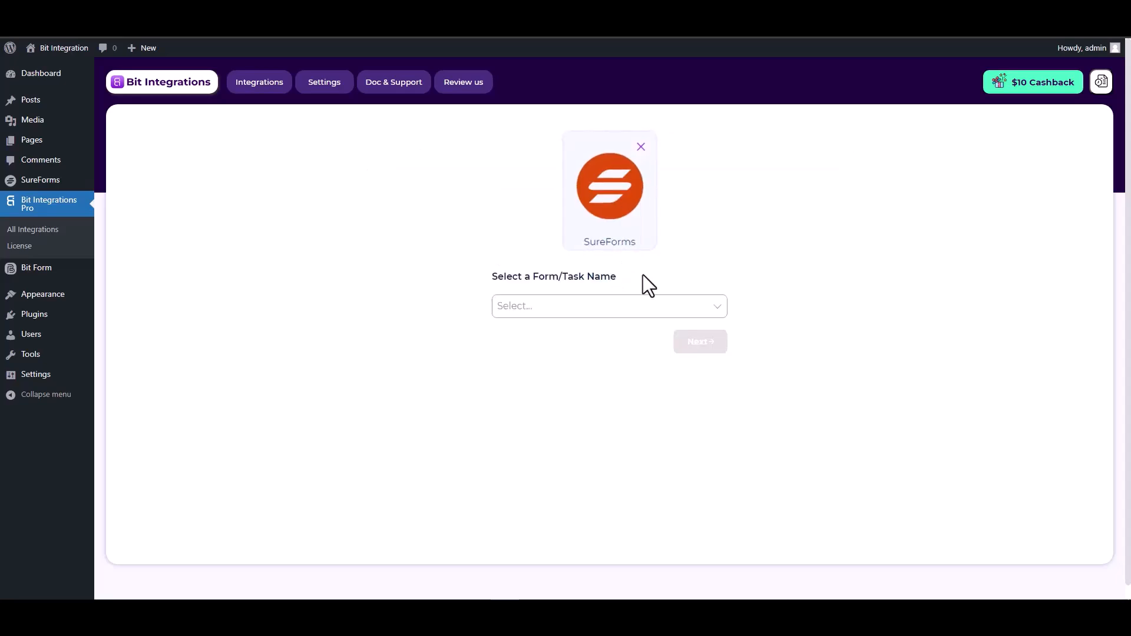
left_click(549, 305)
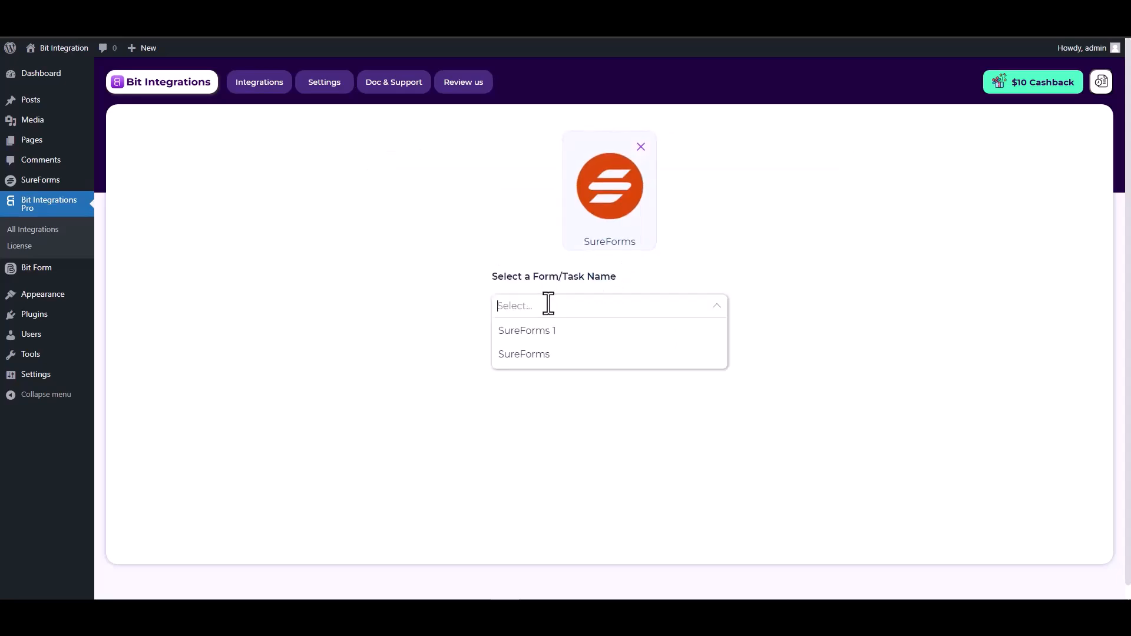
left_click(539, 357)
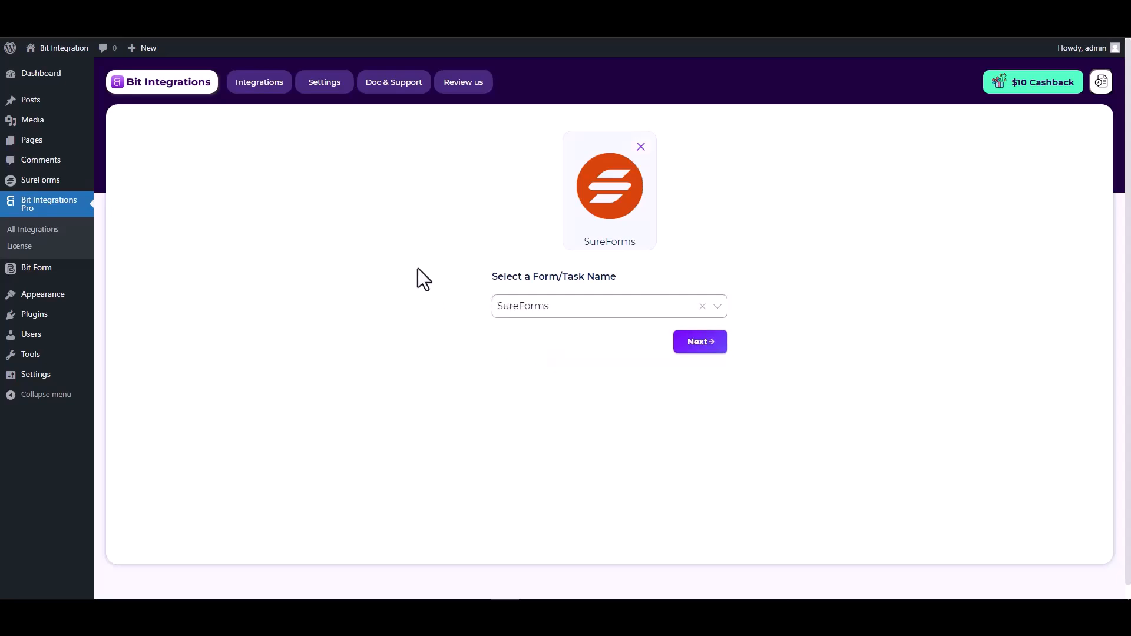
left_click(693, 348)
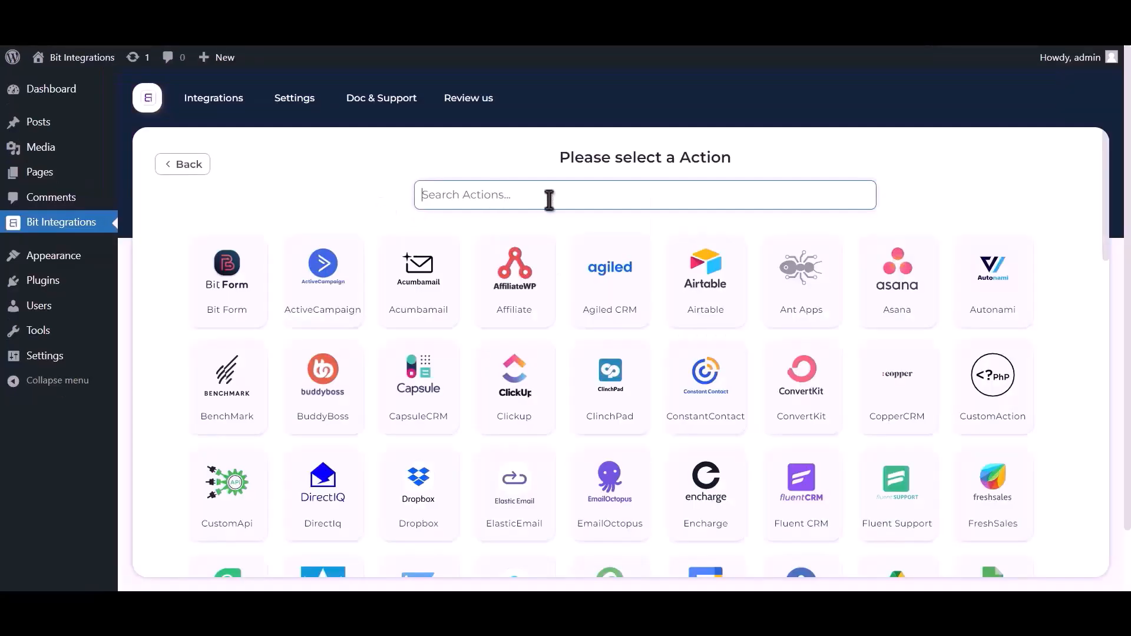
- Choose Google Sheet as the action and open the Google API Console from its credentials note
type("goog")
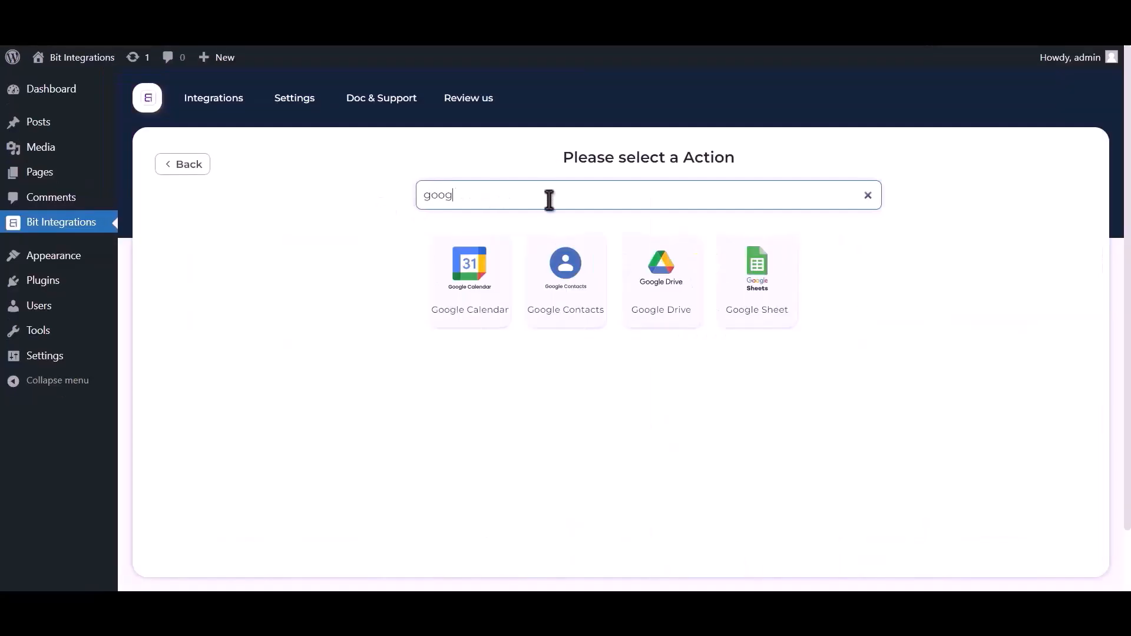
type("le sheet")
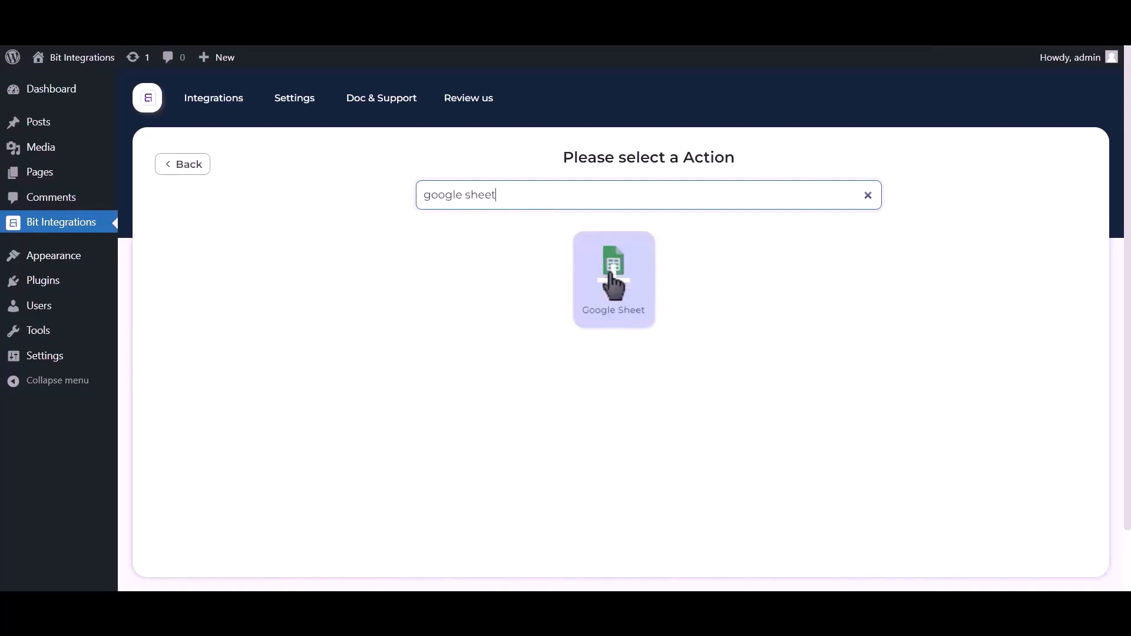
left_click(613, 284)
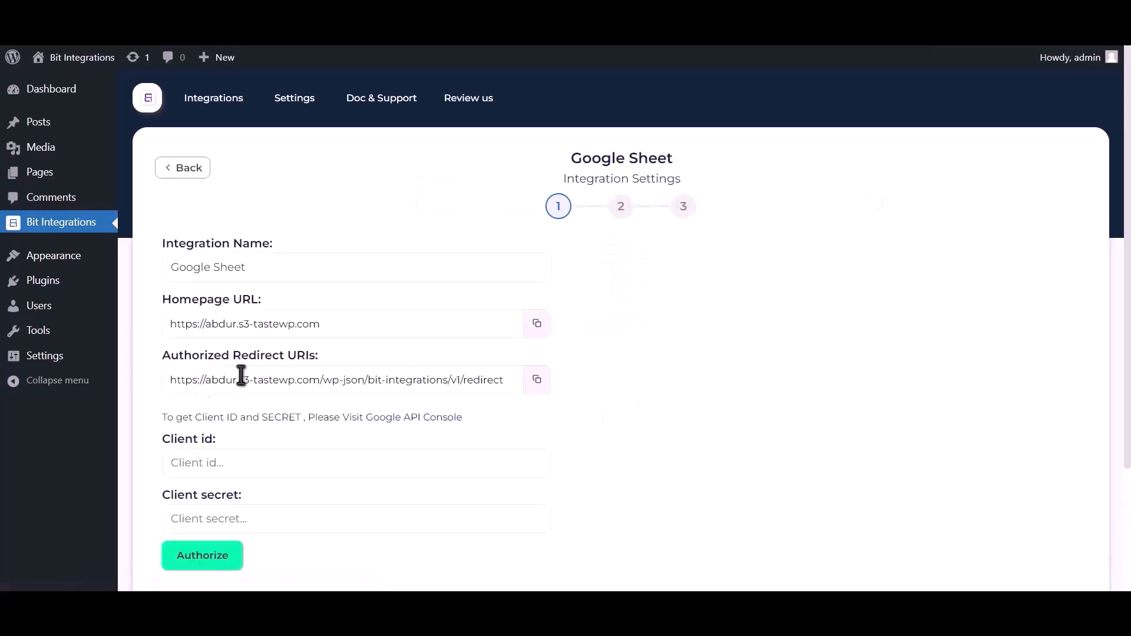
left_click_drag(163, 417, 366, 412)
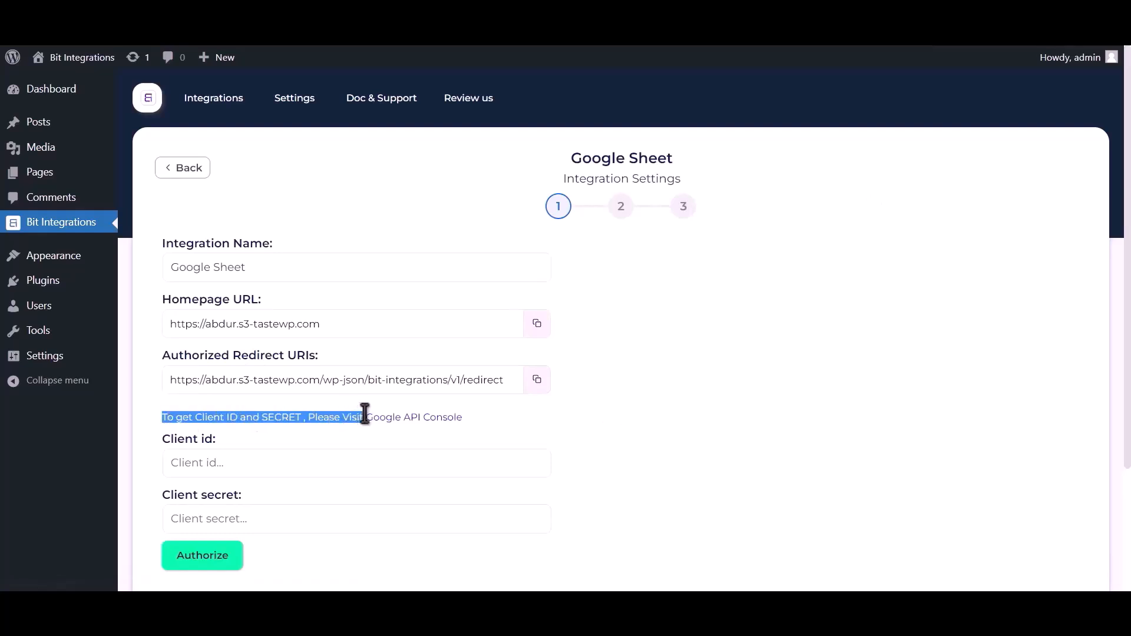
left_click(396, 418)
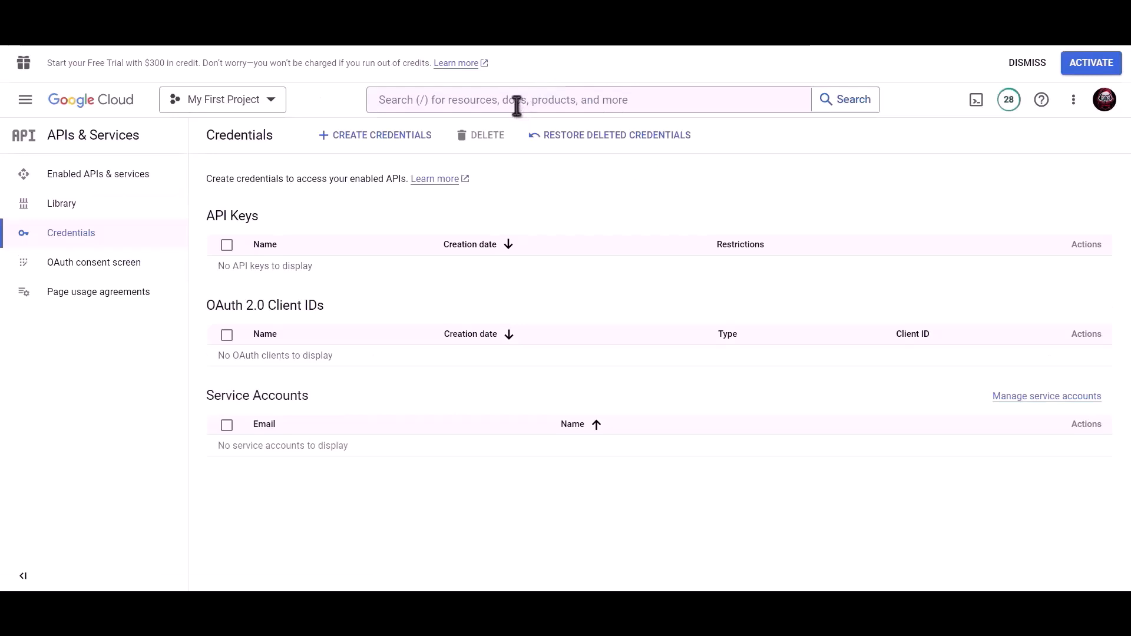
- Enable the Google Drive API for My First Project
left_click(516, 103)
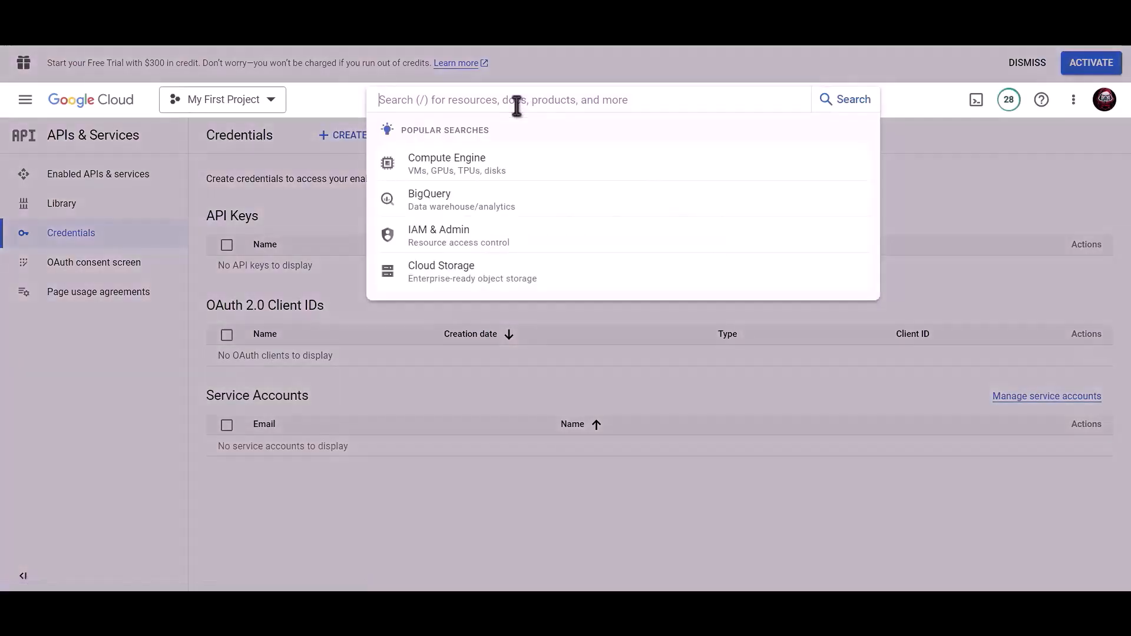
type("Google driv")
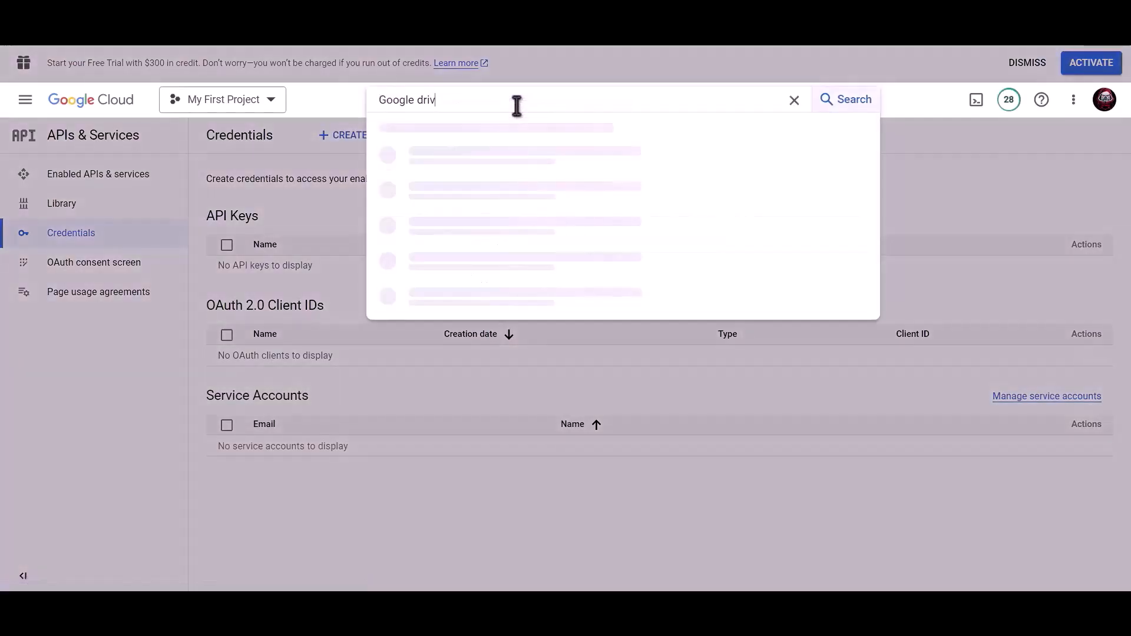
type("e api")
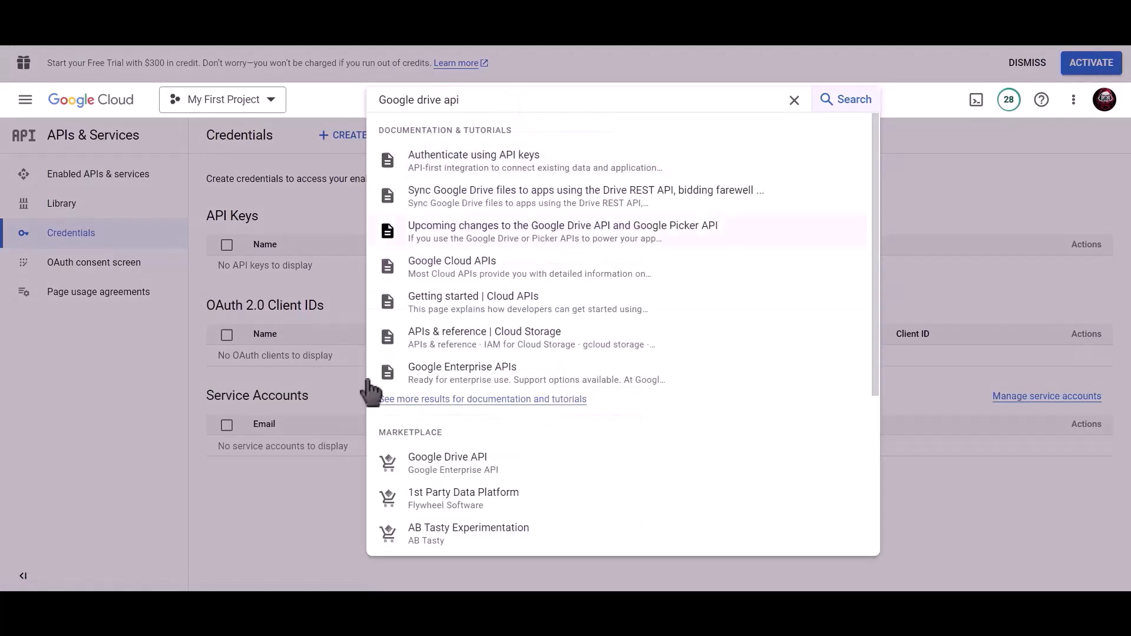
left_click(469, 465)
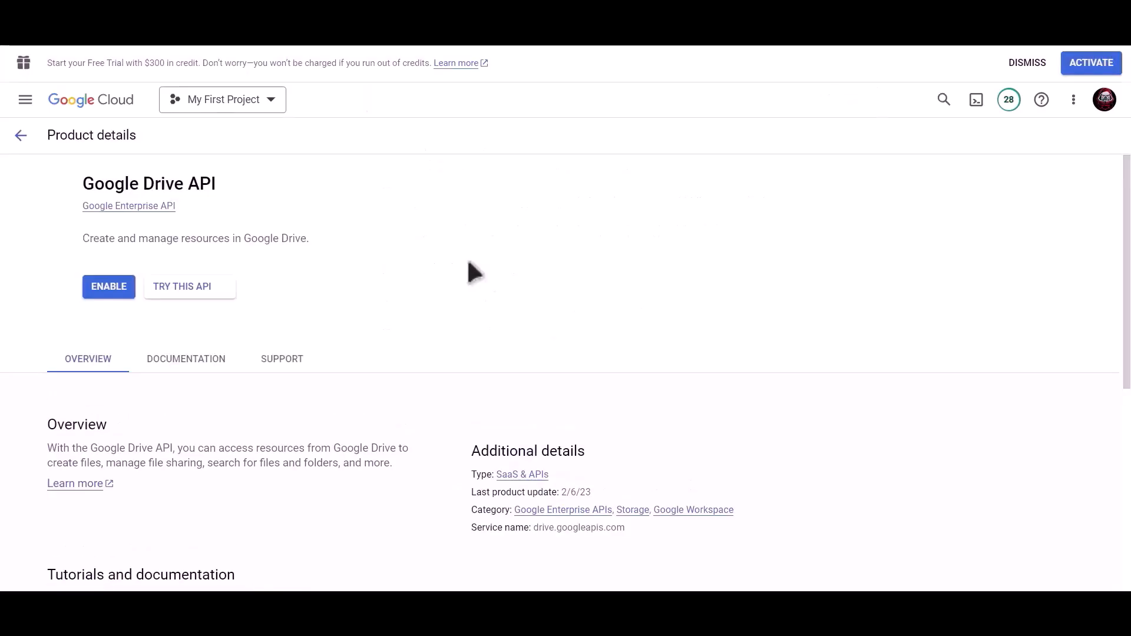
left_click(167, 289)
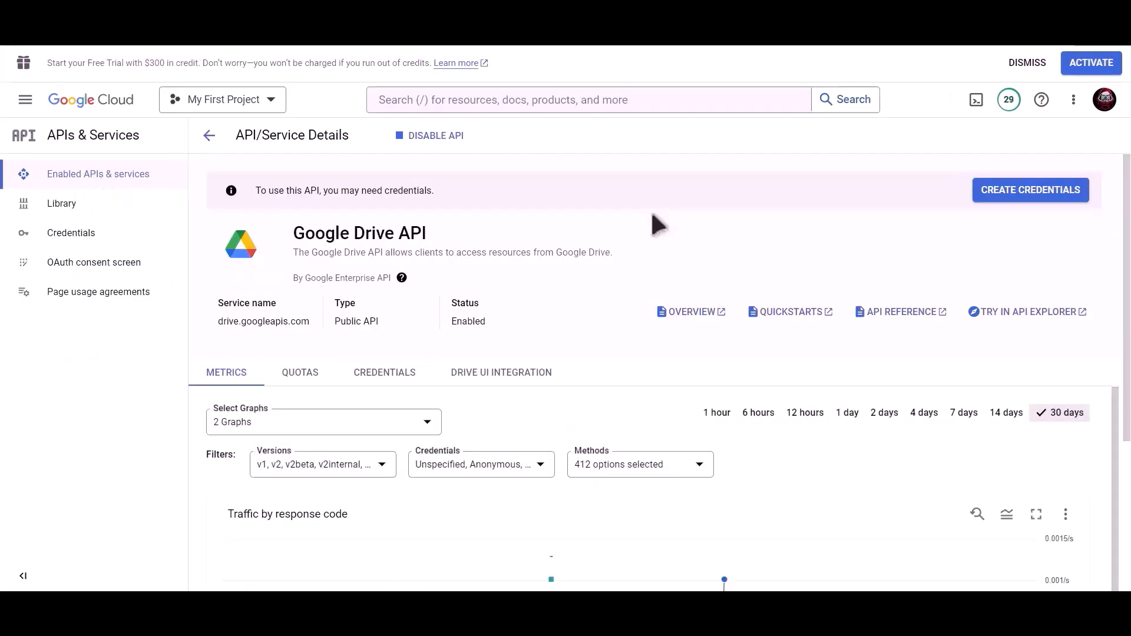
- Enable the Google Sheets API for My First Project
left_click(603, 99)
type("goo")
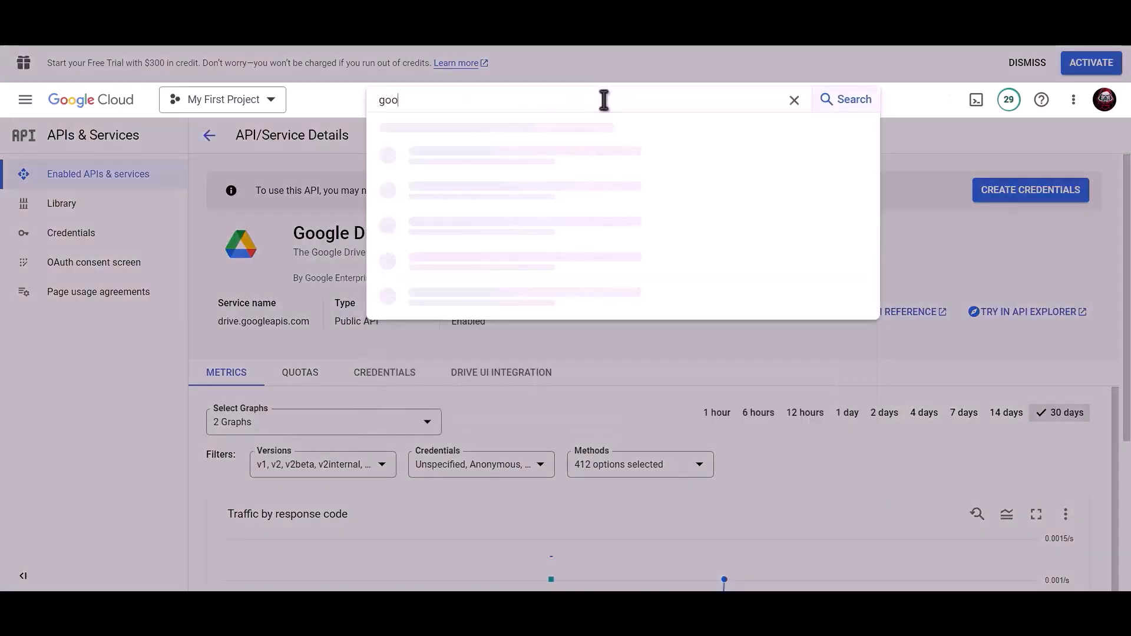
type("gle sheet")
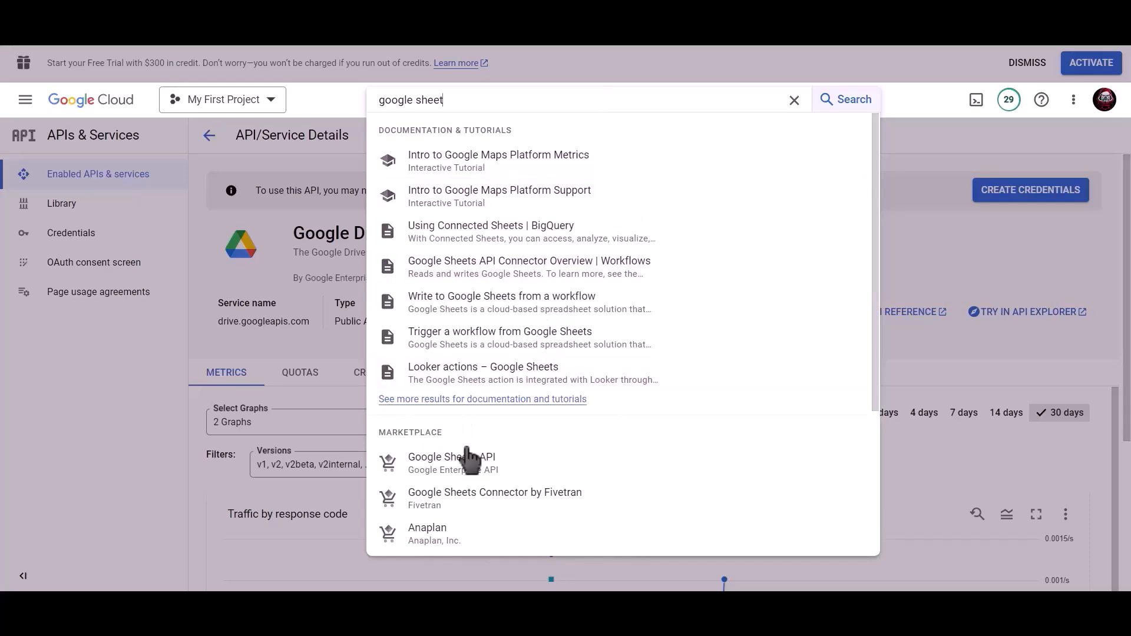
left_click(474, 460)
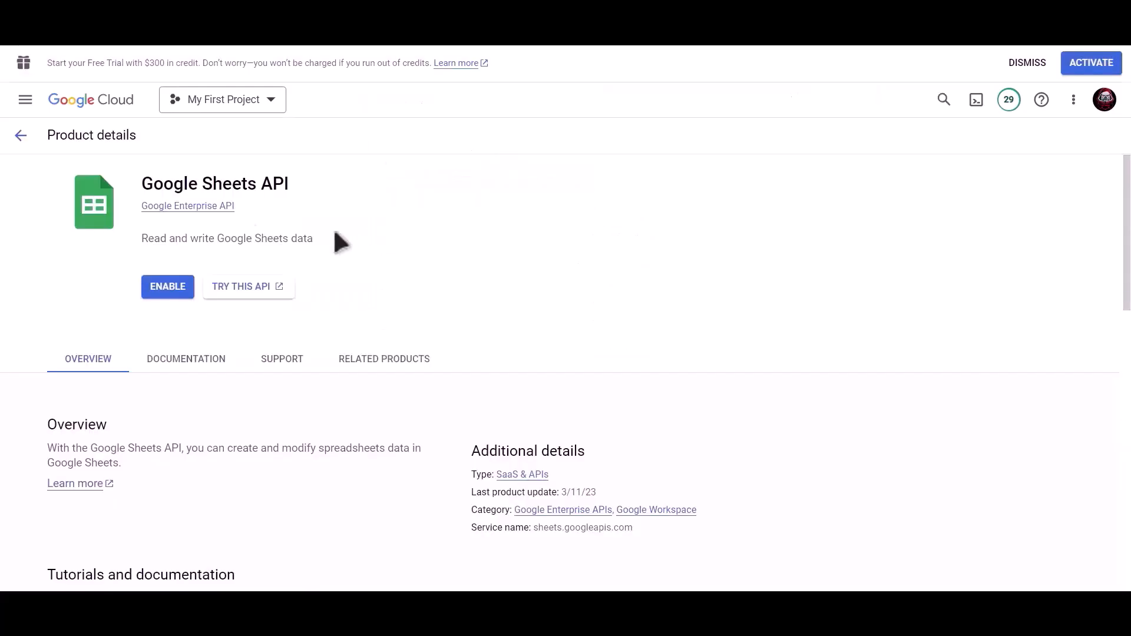
left_click(157, 287)
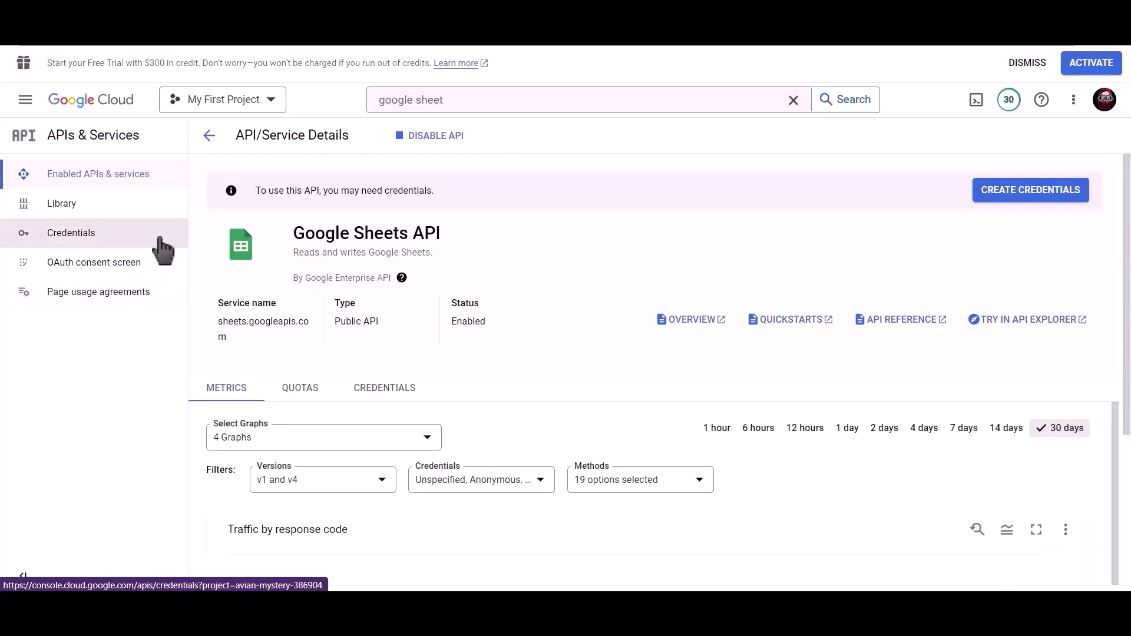
- Start a Web application OAuth client ID named 'Bit Integrations'
left_click(105, 247)
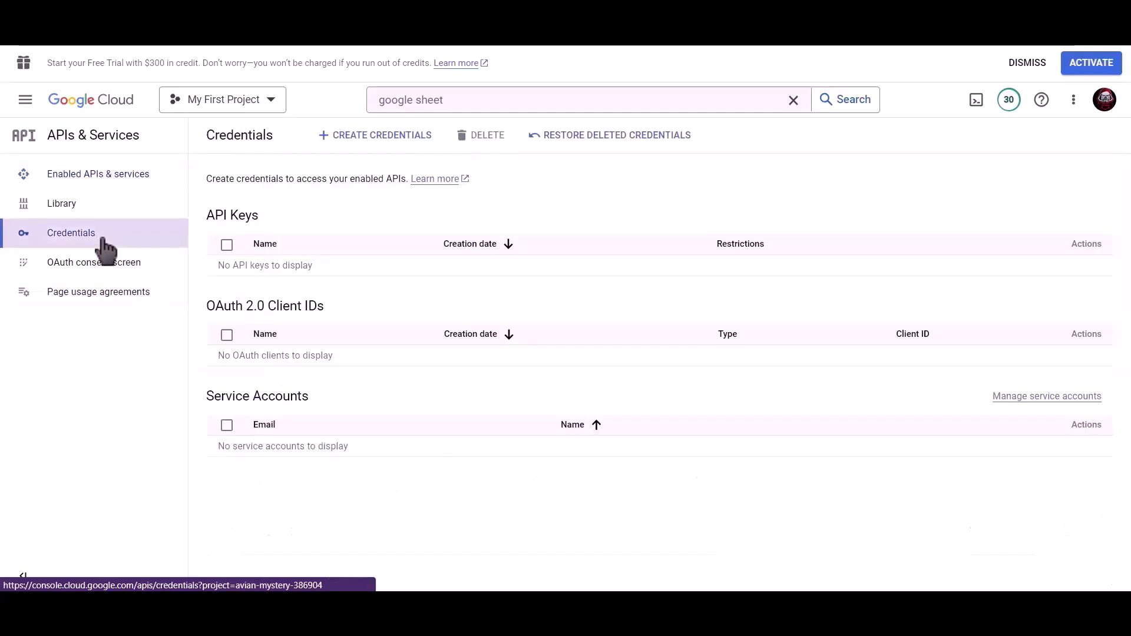
left_click(386, 143)
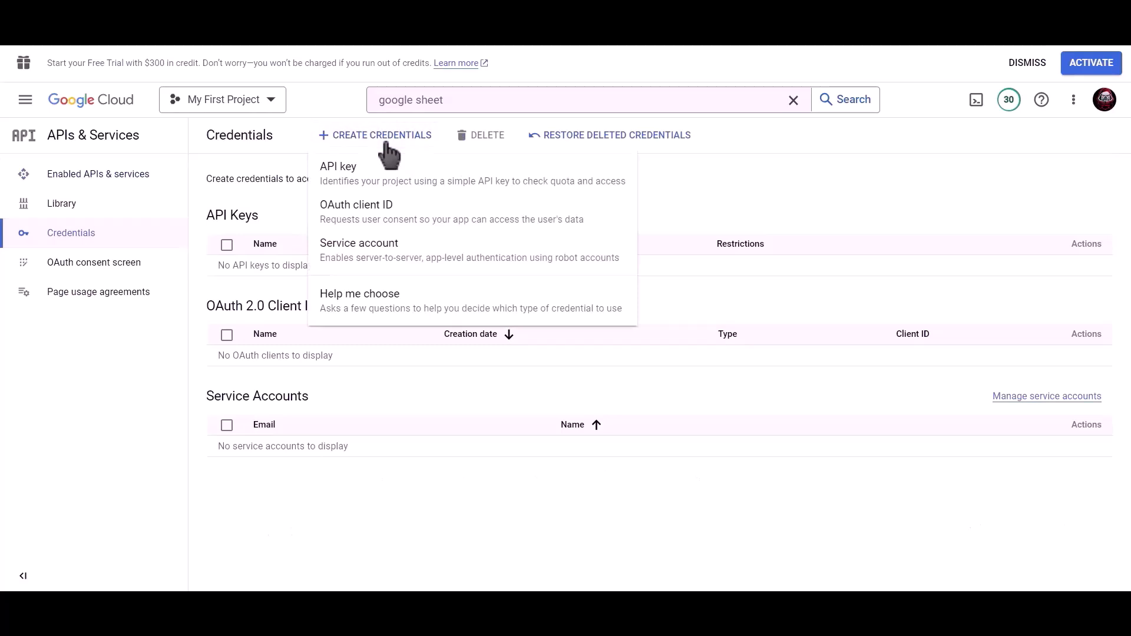
left_click(439, 223)
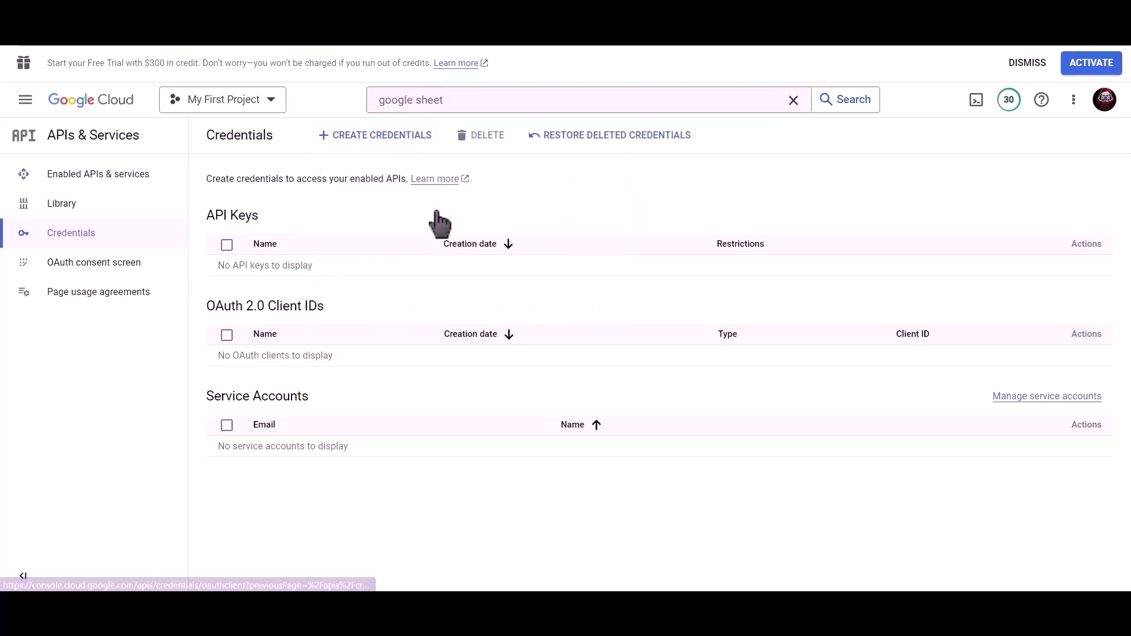
left_click(352, 246)
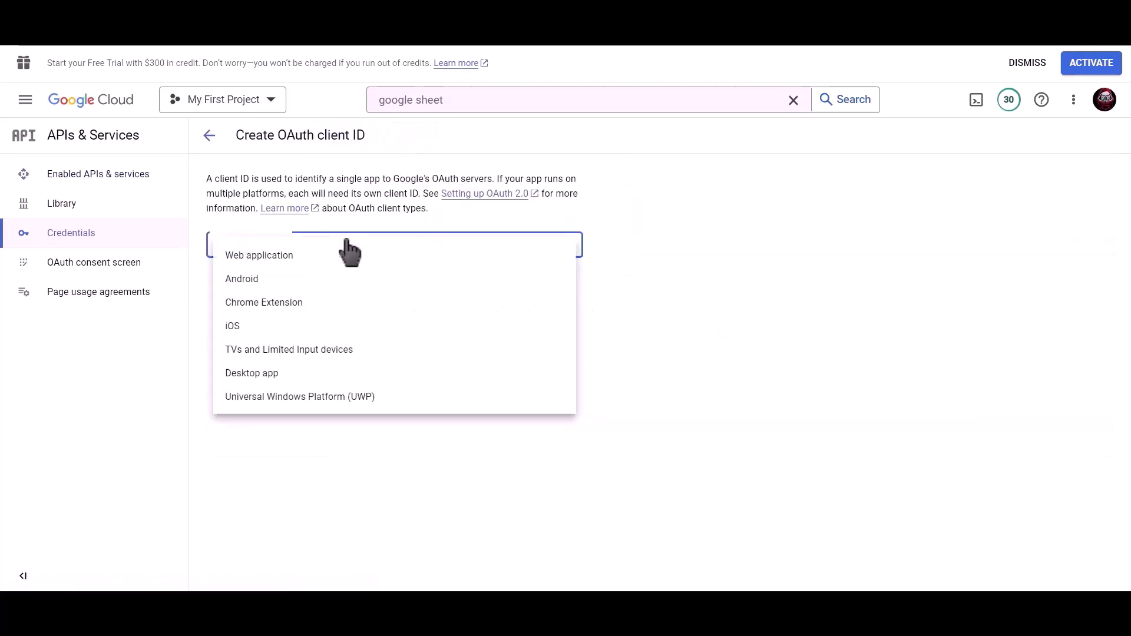
left_click(366, 269)
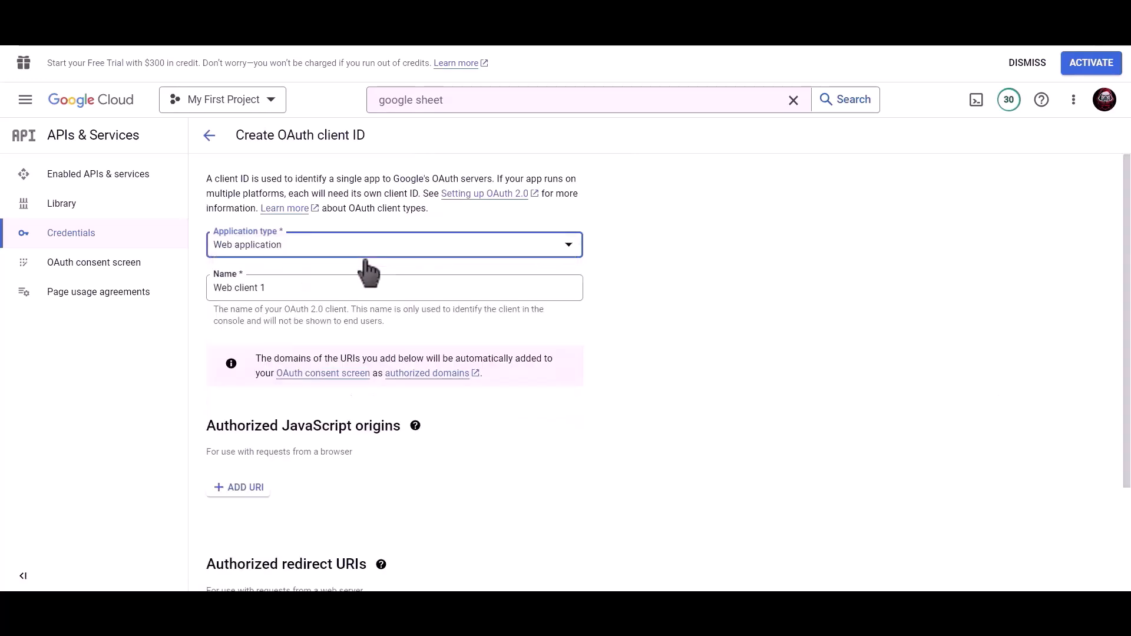
left_click(342, 287)
left_click_drag(253, 285, 209, 285)
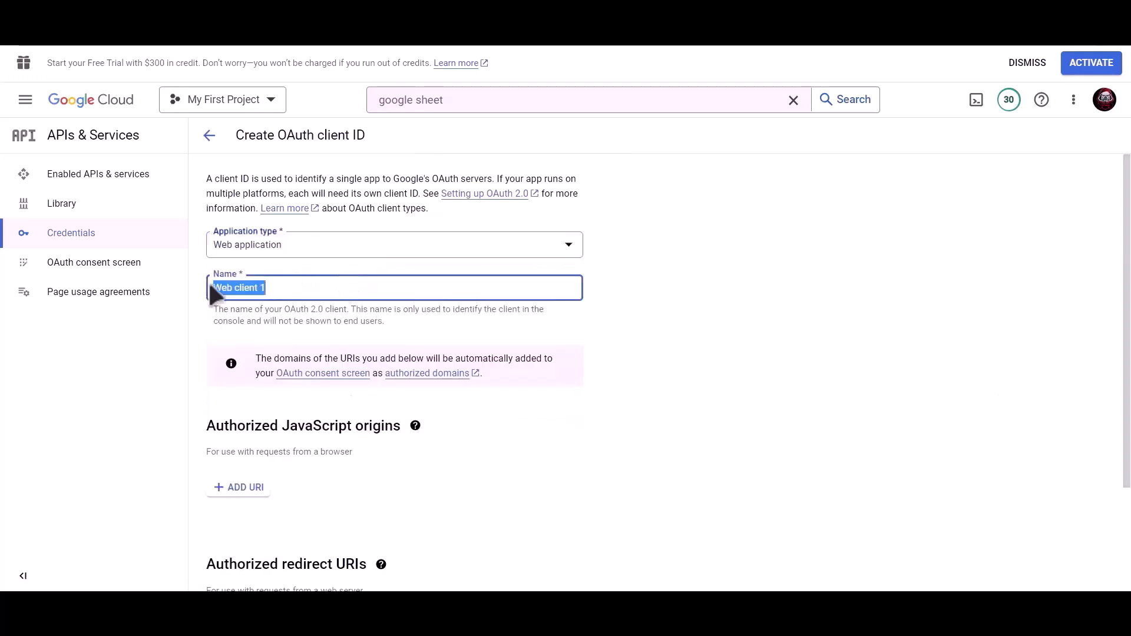
type("Bit Integration")
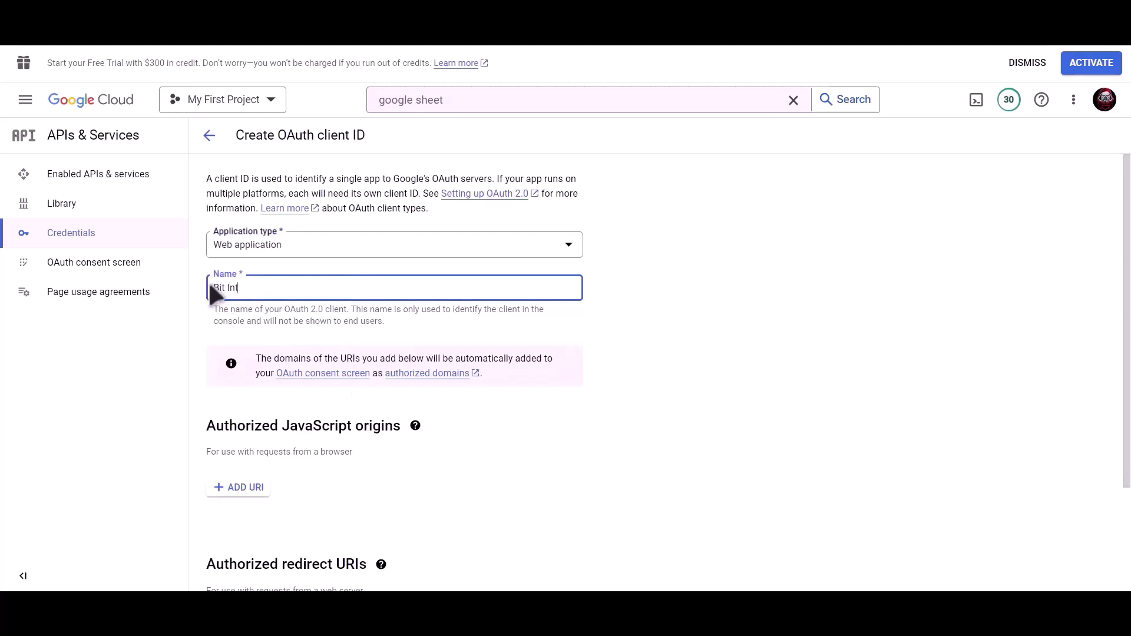
type("s")
scroll(394, 304, "down", 3)
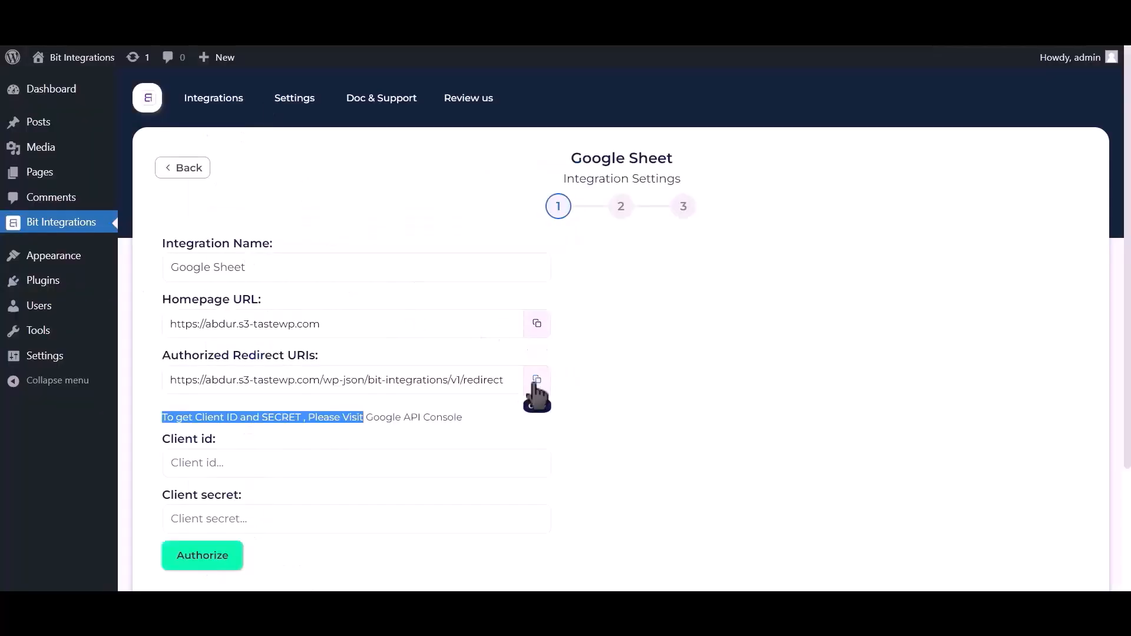
- Add the plugin's redirect URI as an authorized redirect URI and create the client
left_click(536, 380)
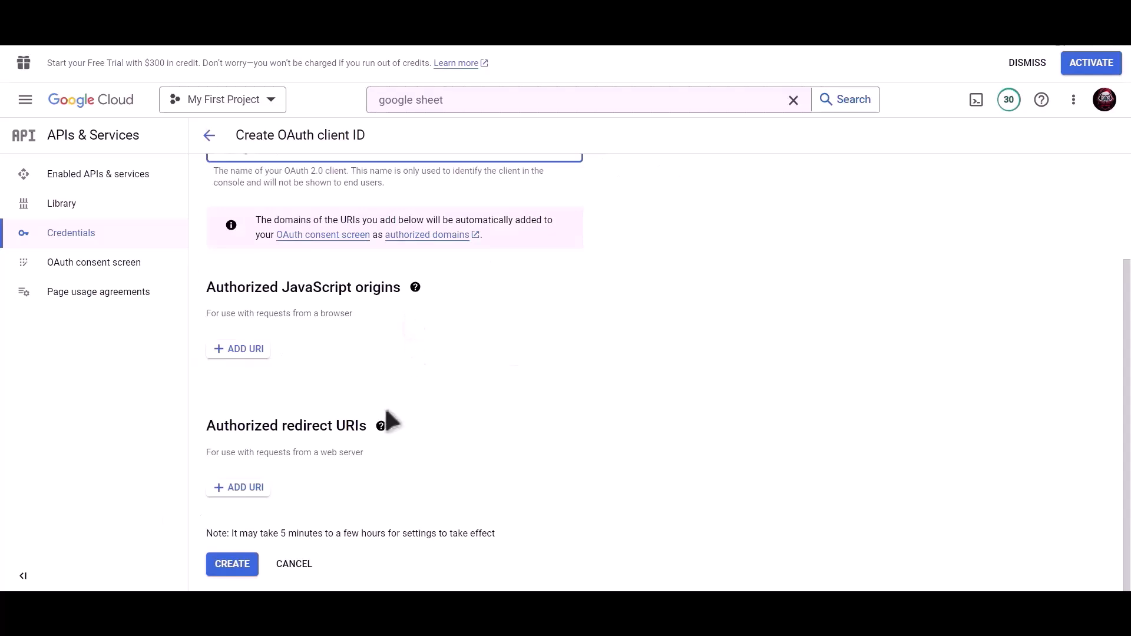
left_click(239, 489)
scroll(318, 457, "down", 1)
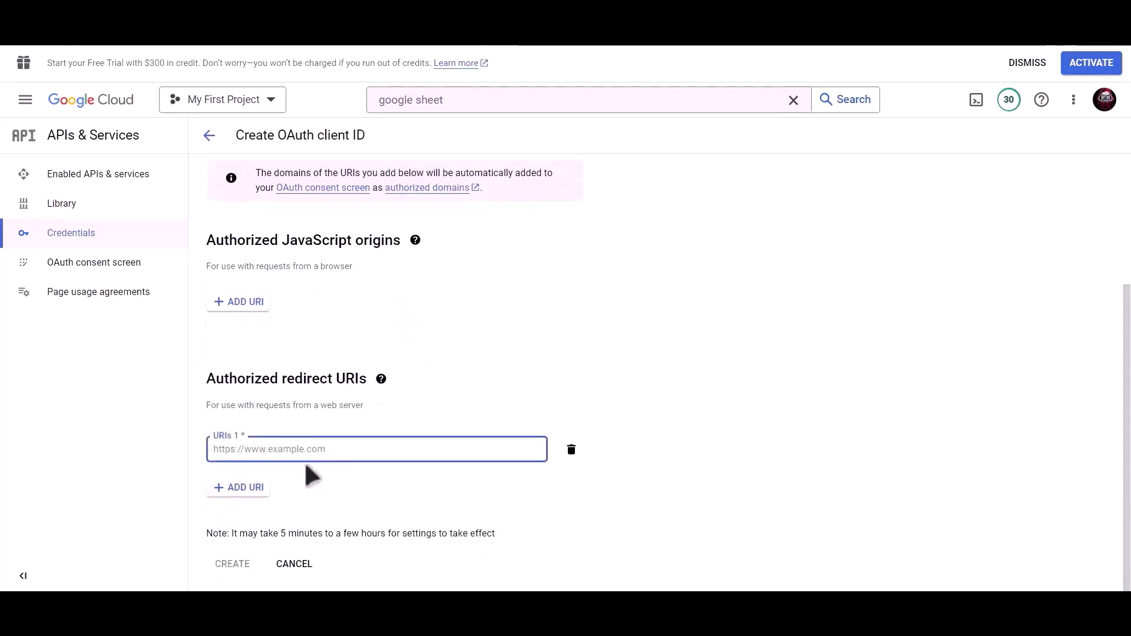
key("ctrl+v")
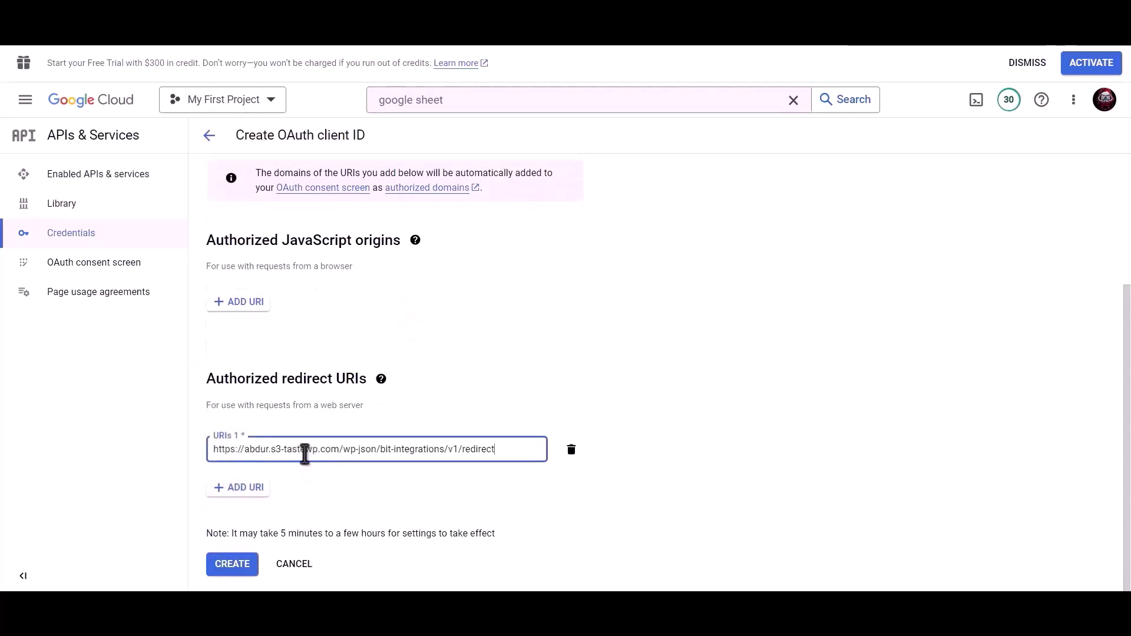
left_click(232, 566)
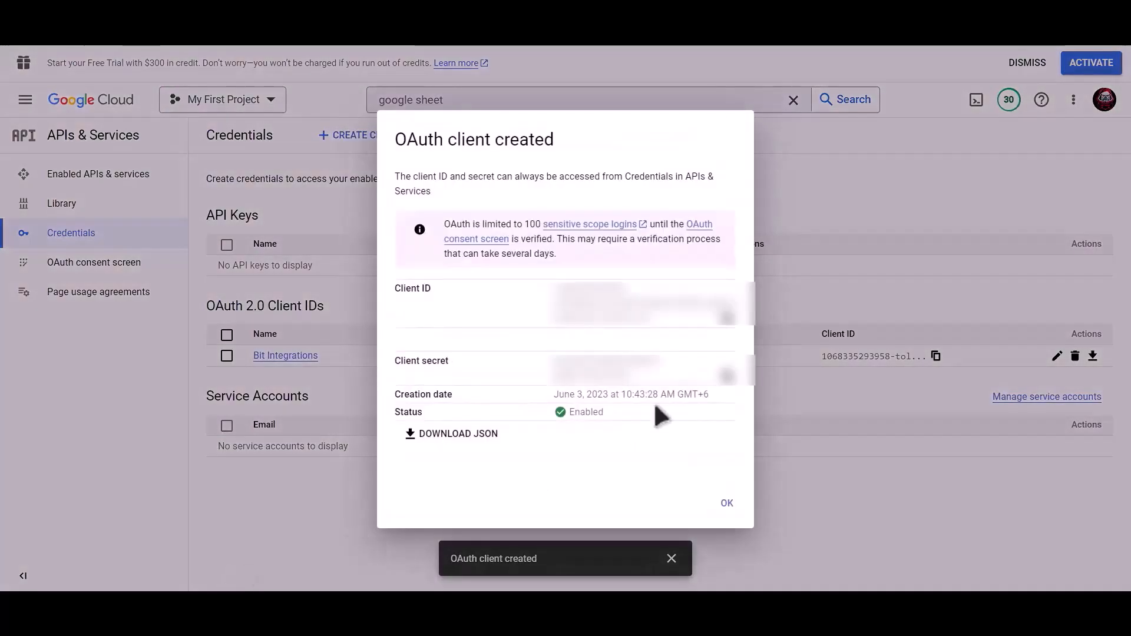
- Copy the new client ID and secret into the plugin's Client id and Client secret fields
left_click(730, 323)
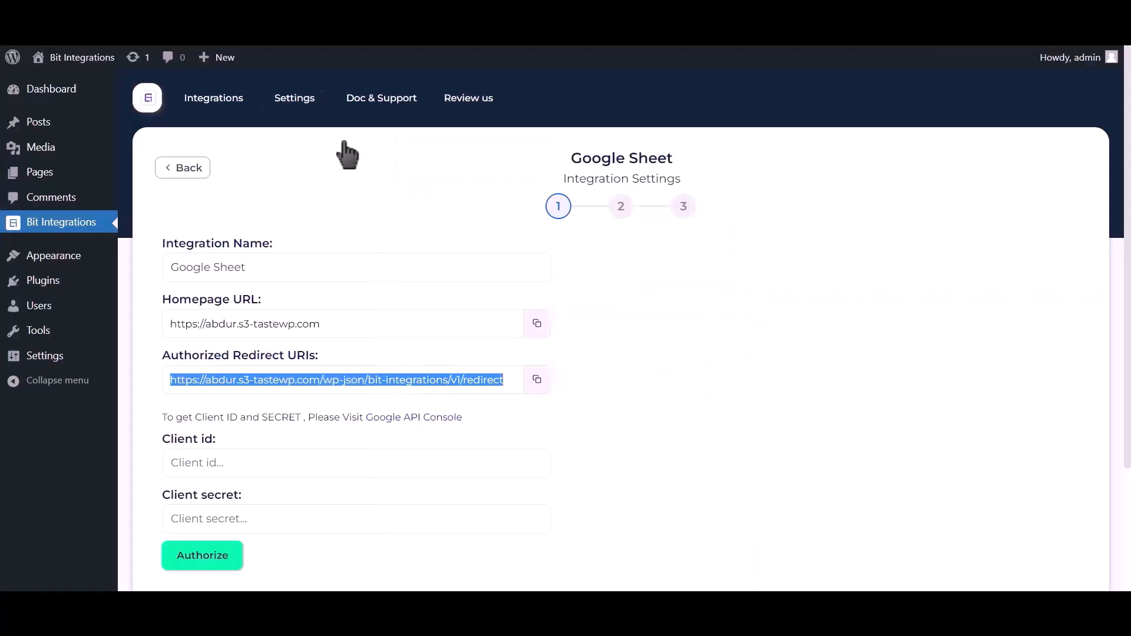
left_click(279, 460)
key("ctrl+v")
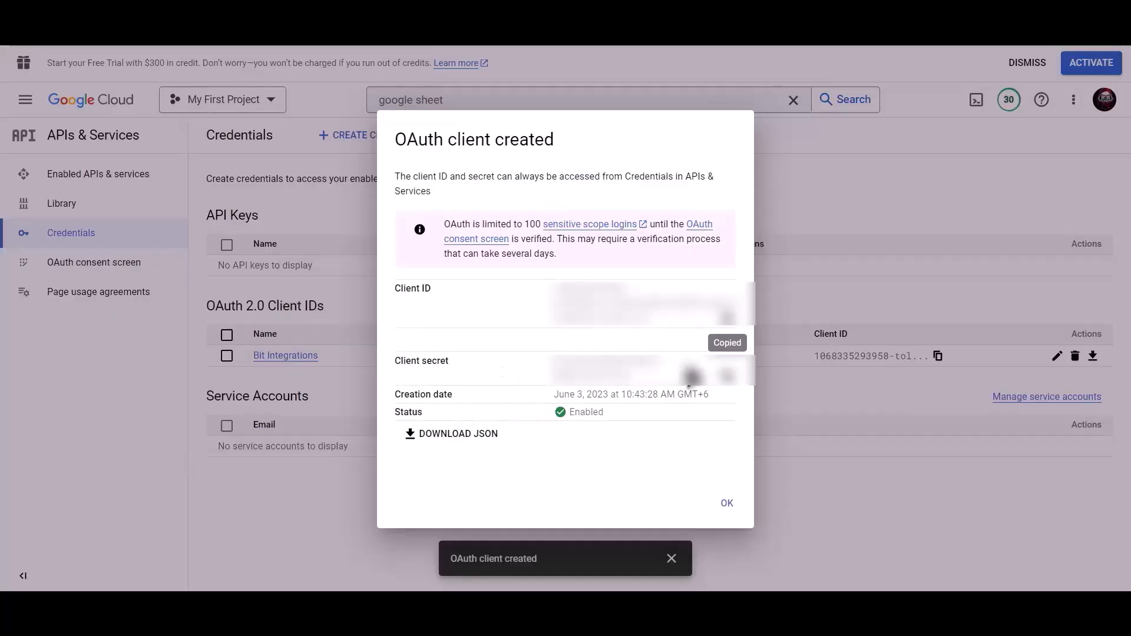
left_click(727, 376)
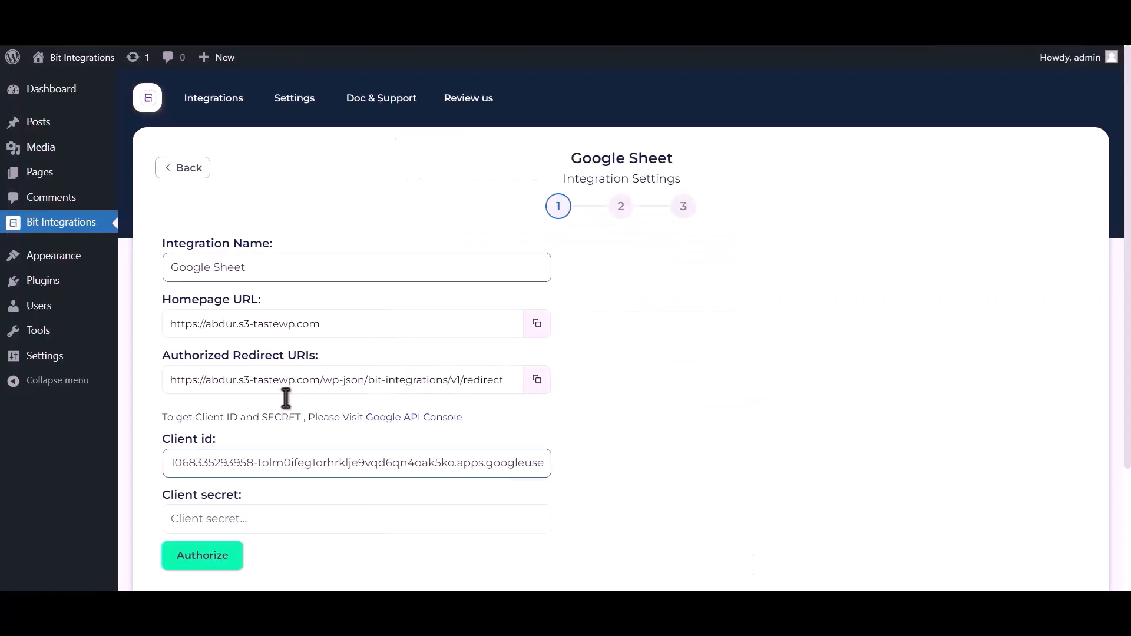
left_click(250, 517)
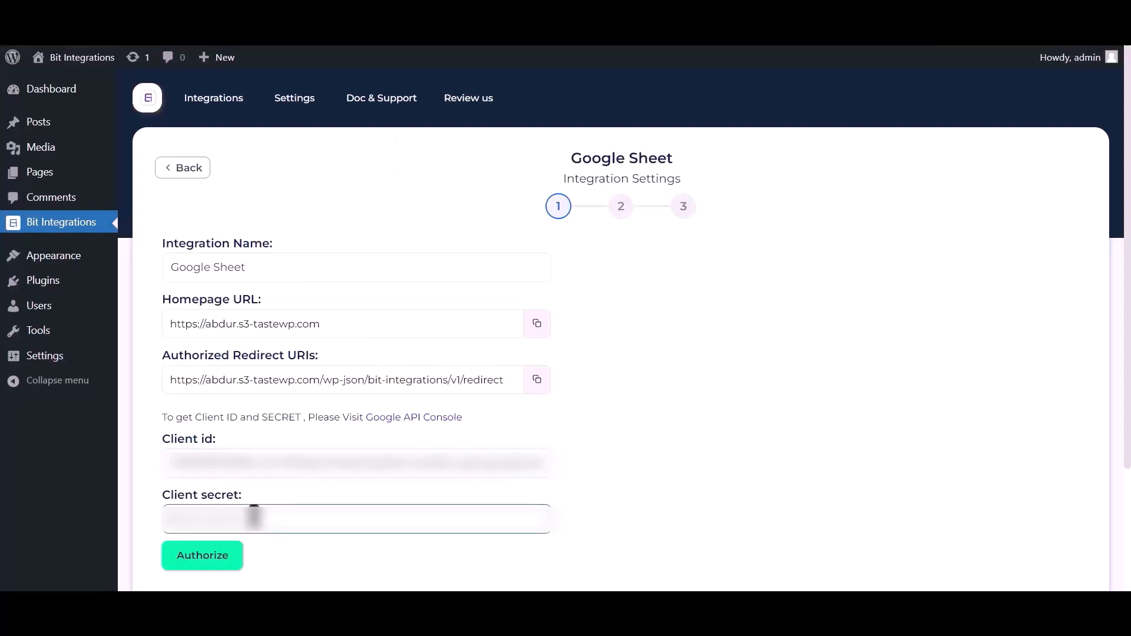
- Paste the client secret and authorize Google access, proceeding past the unverified-app warning
key("ctrl+v")
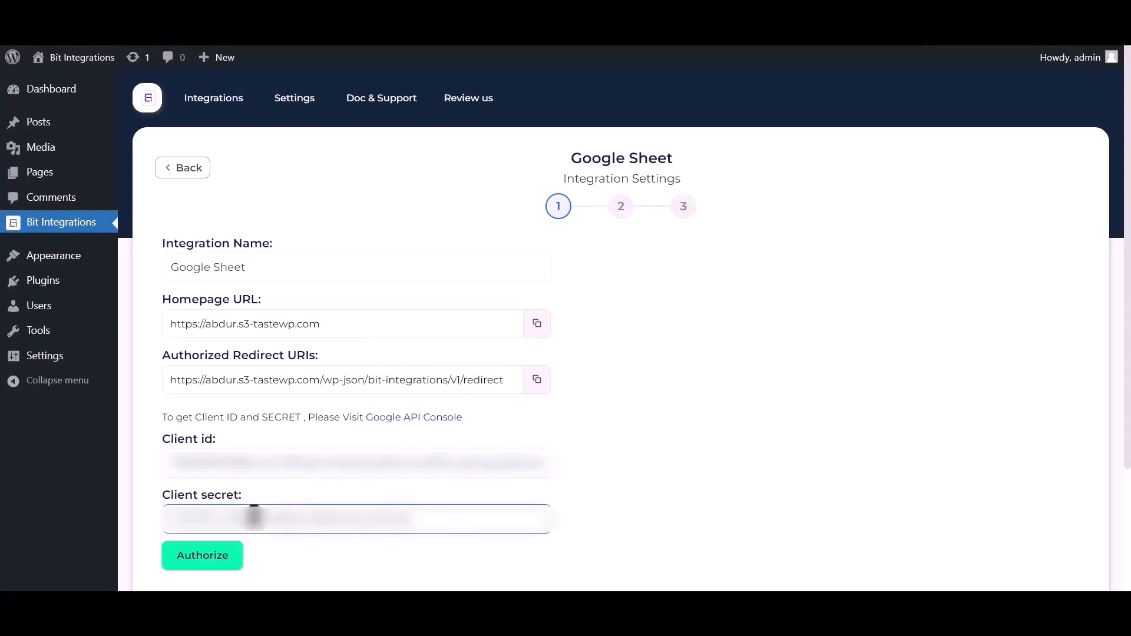
left_click(211, 563)
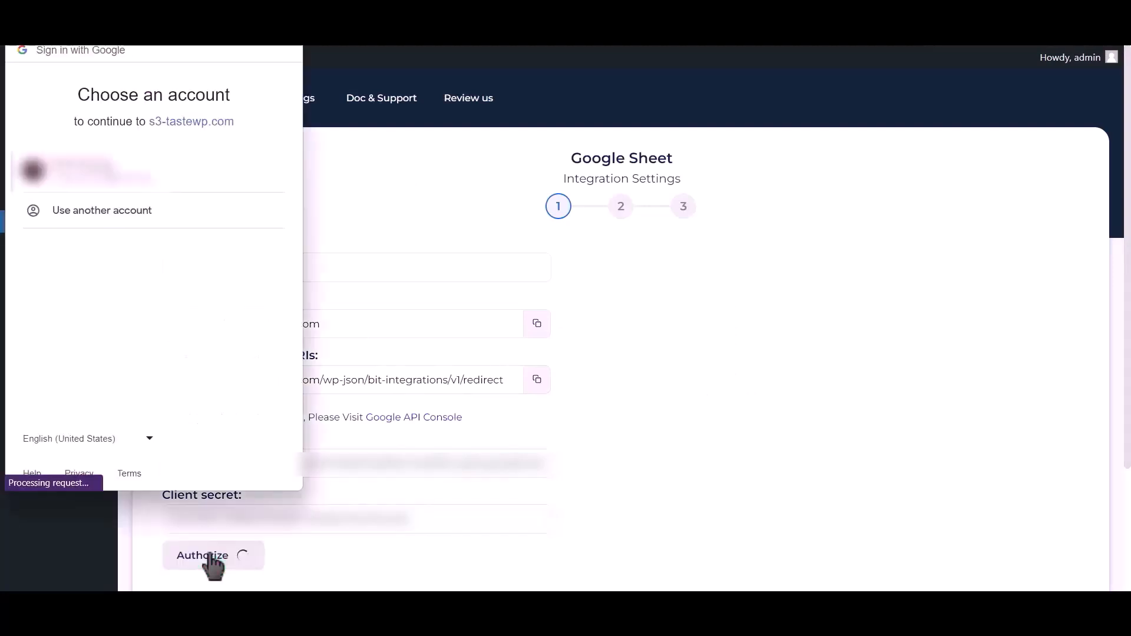
left_click(140, 177)
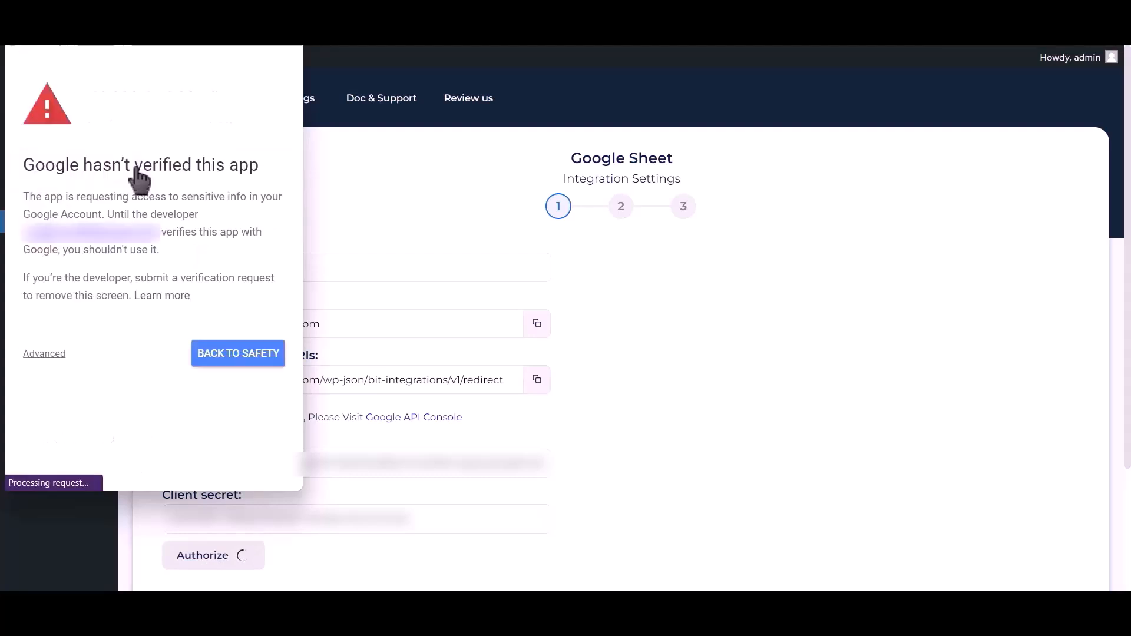
left_click(45, 355)
left_click(85, 461)
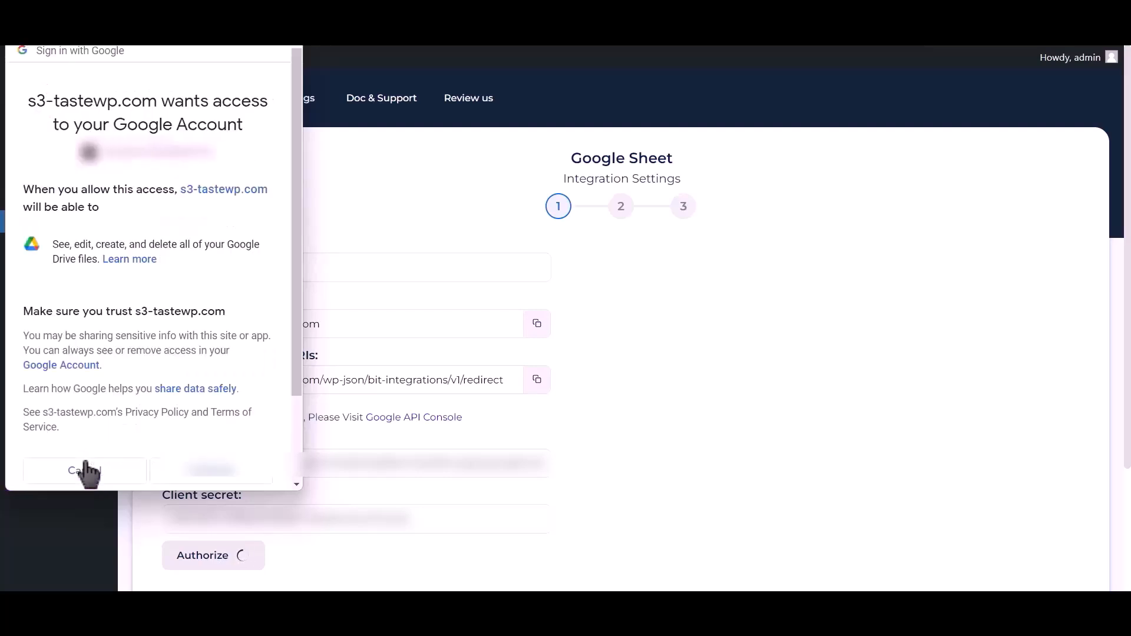
left_click(211, 463)
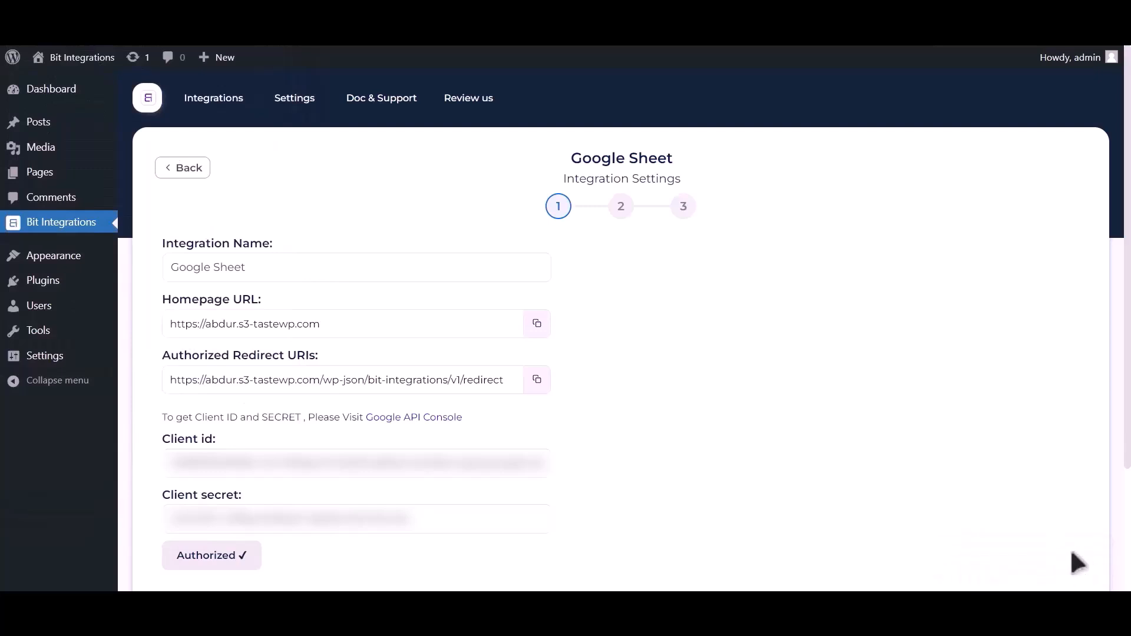
- Select spreadsheet Post_Google_Sheet and worksheet Sheet1, keeping header row A1
scroll(816, 451, "down", 3)
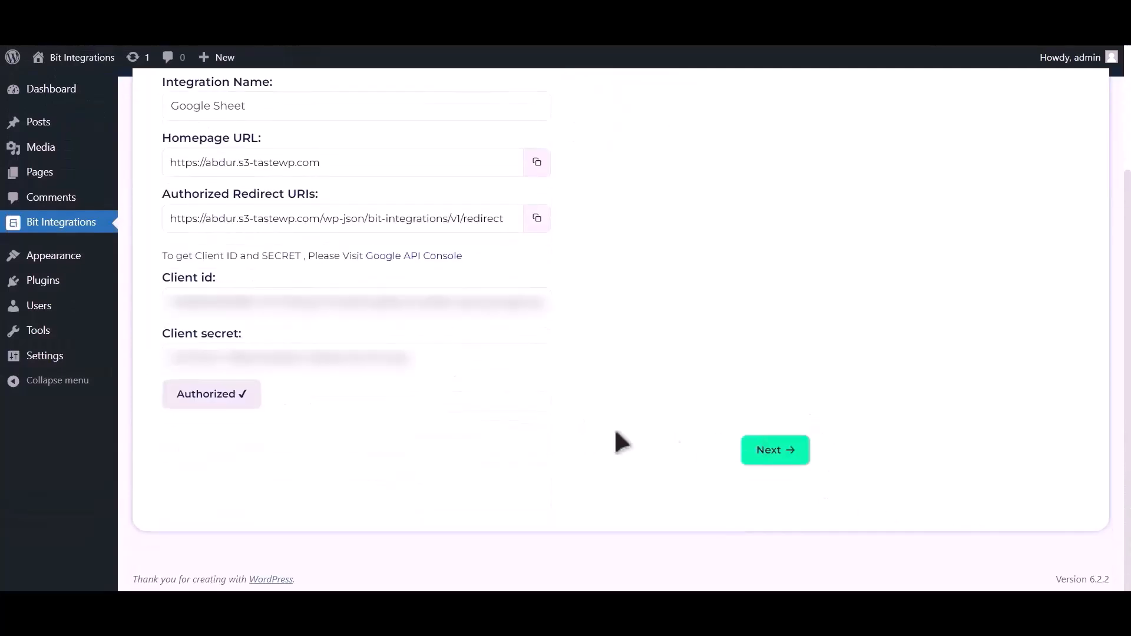
left_click(791, 452)
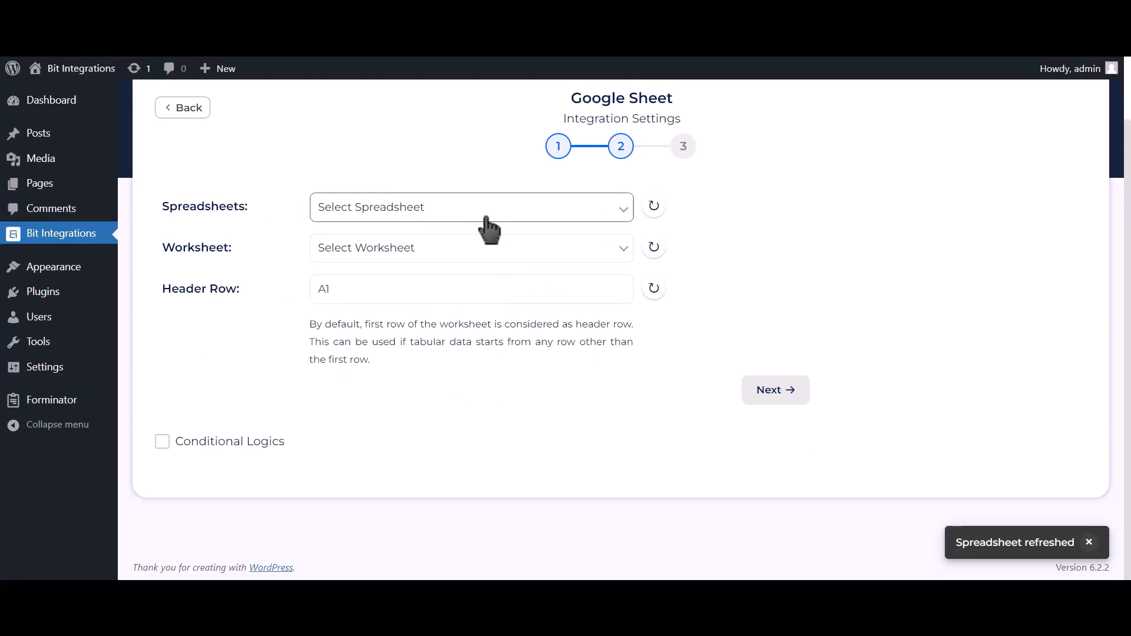
left_click(528, 215)
left_click(498, 241)
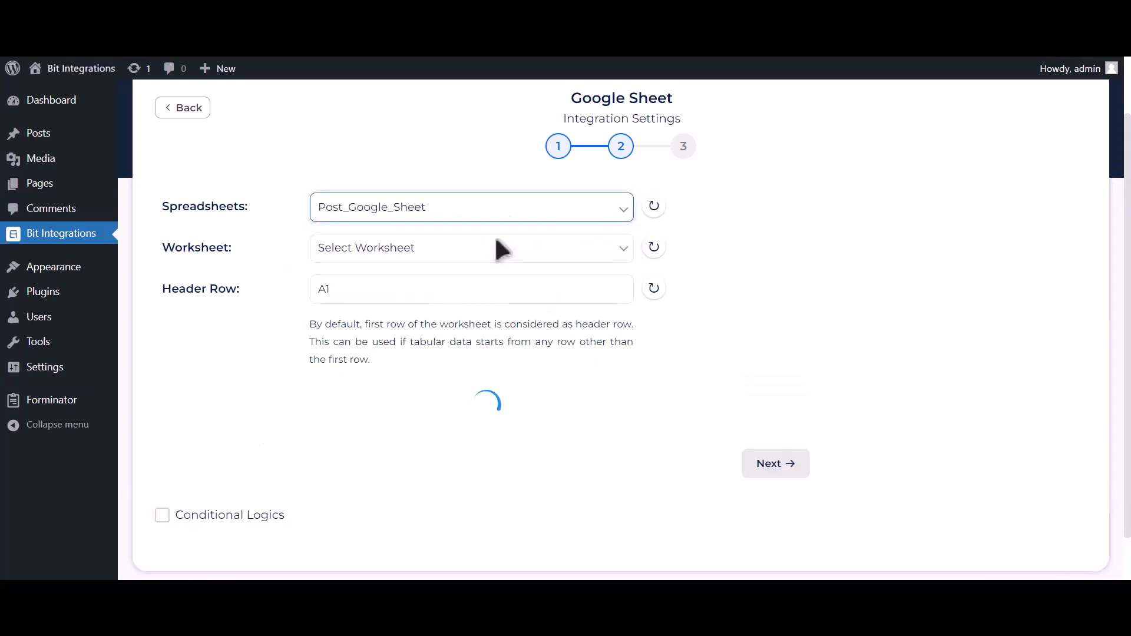
left_click(480, 254)
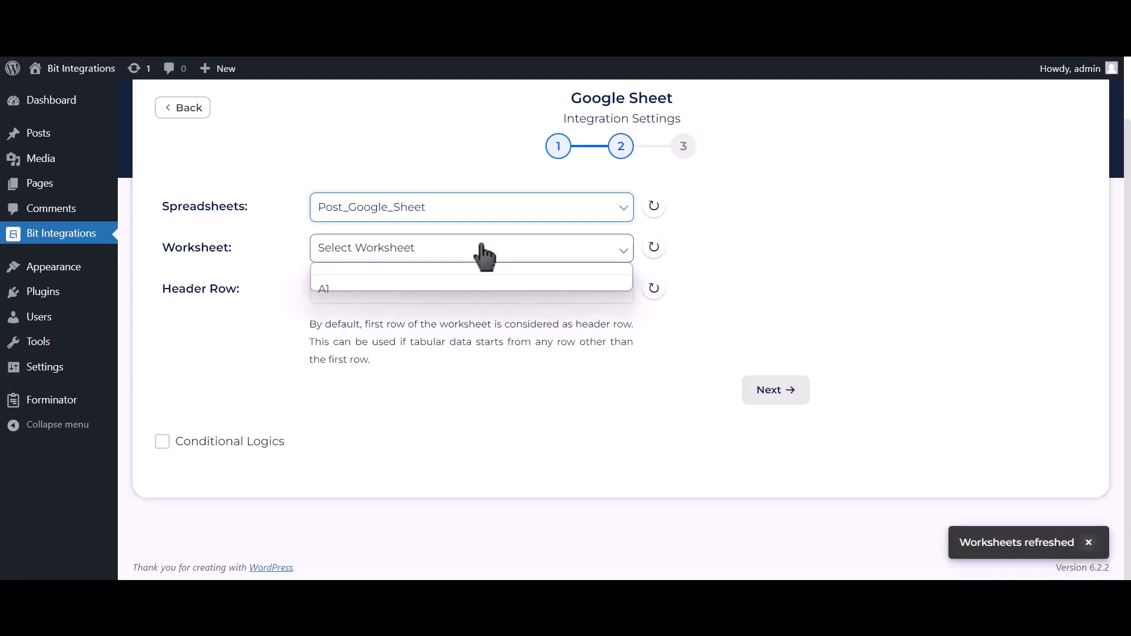
left_click(394, 283)
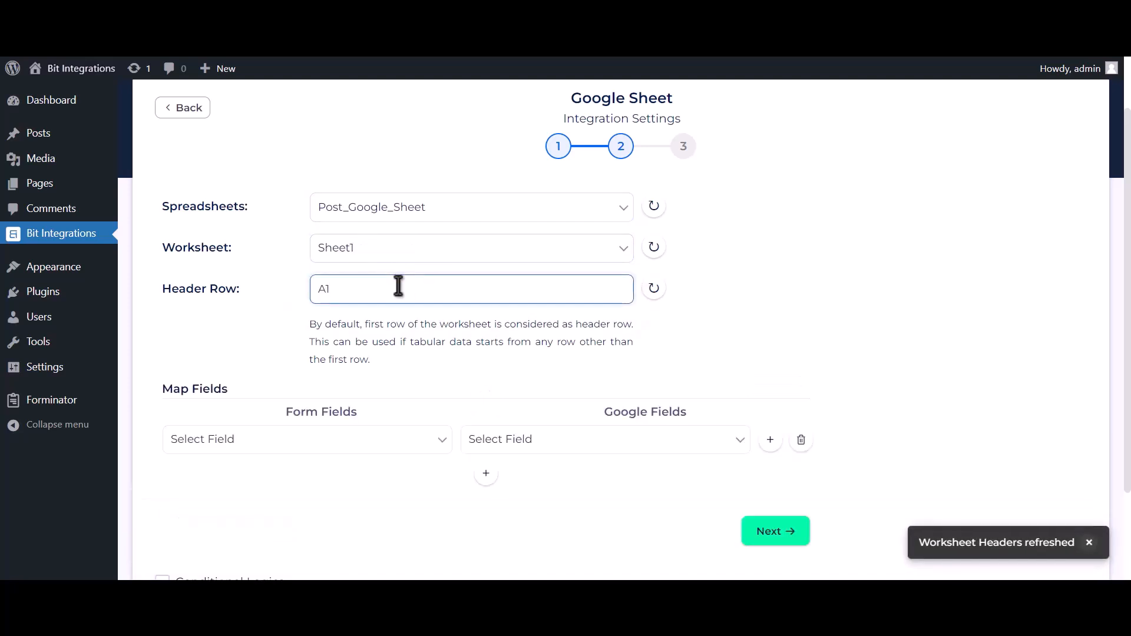
scroll(419, 335, "down", 2)
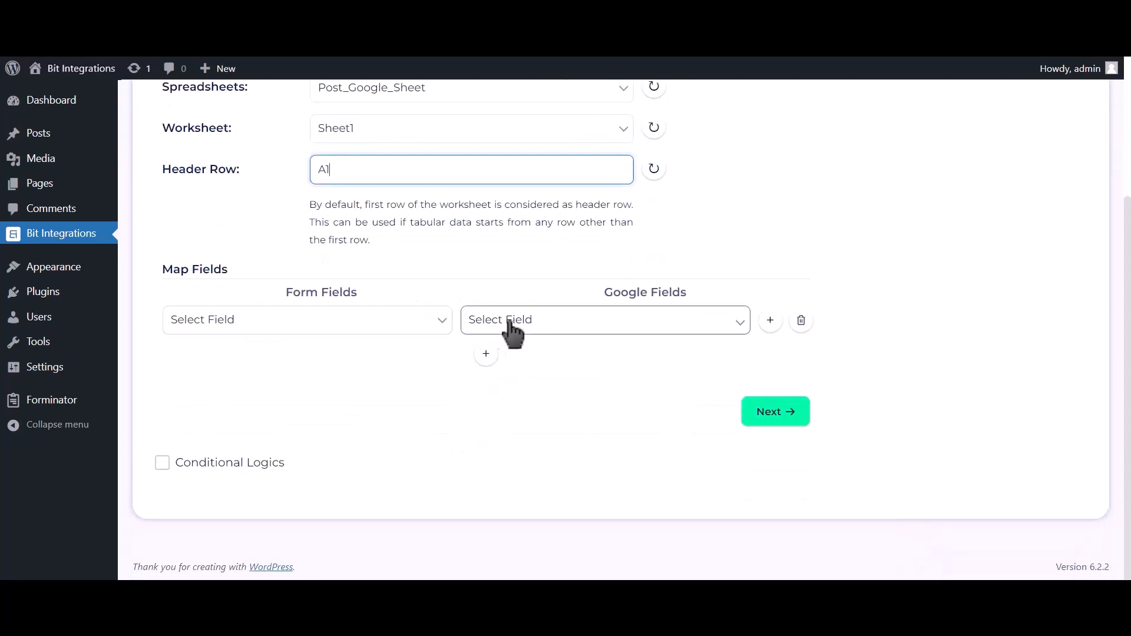
- Map form field Name-1 to Name and Email Address-1 to Email Address
left_click(504, 323)
left_click(493, 354)
left_click(446, 328)
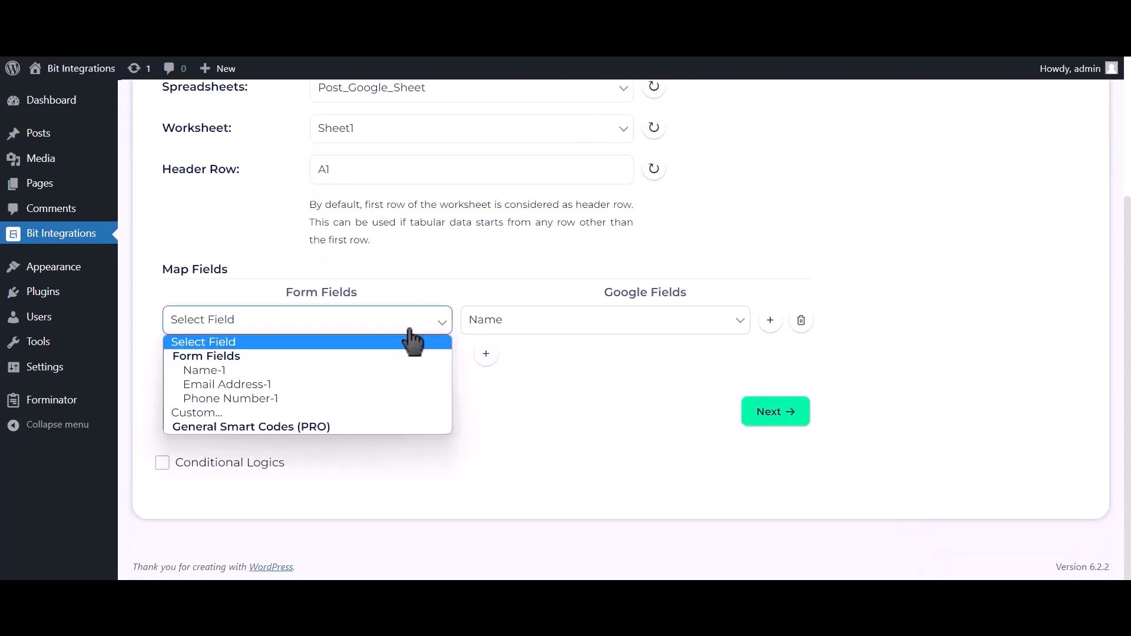
left_click(329, 369)
left_click(486, 354)
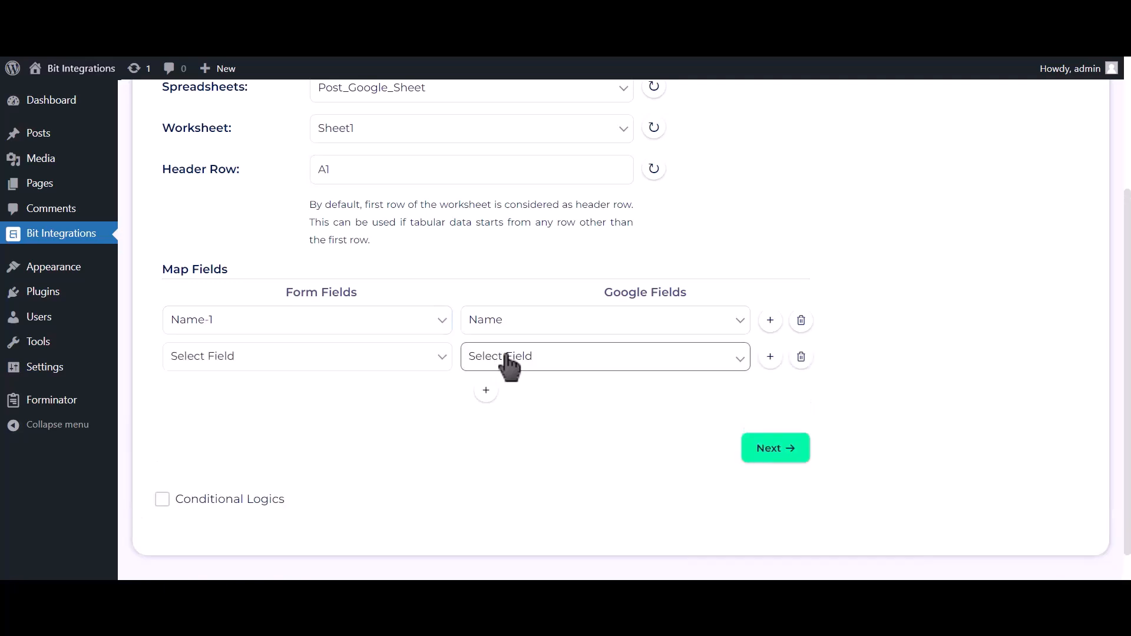
left_click(505, 359)
left_click(507, 404)
left_click(331, 363)
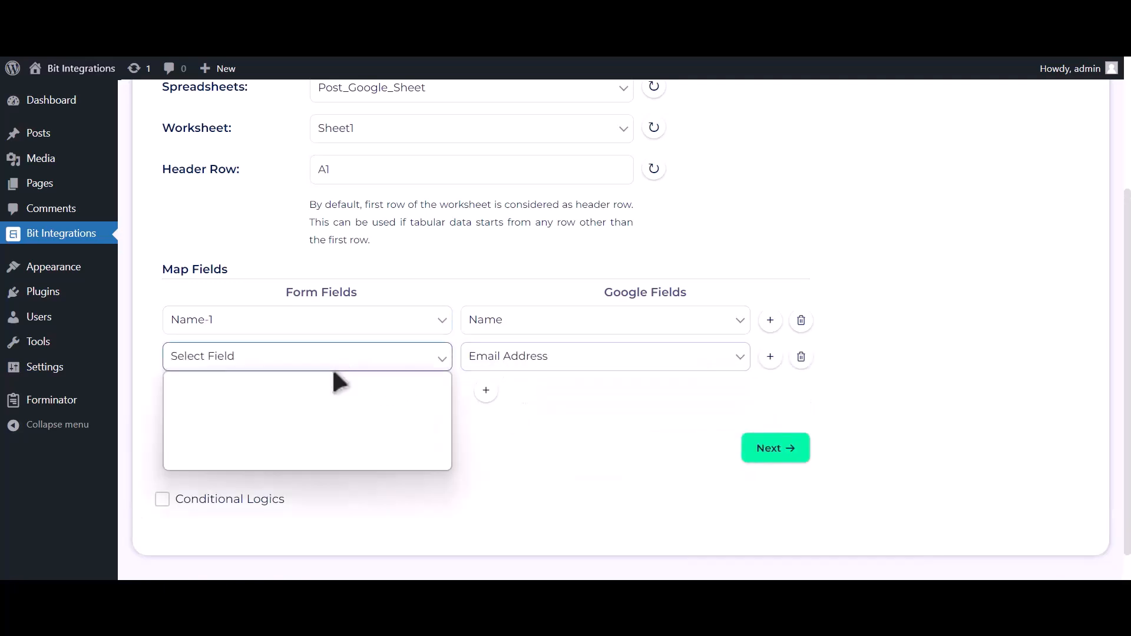
left_click(307, 418)
- Add a third mapping row pairing Phone Number-1 with Phone Number
left_click(486, 391)
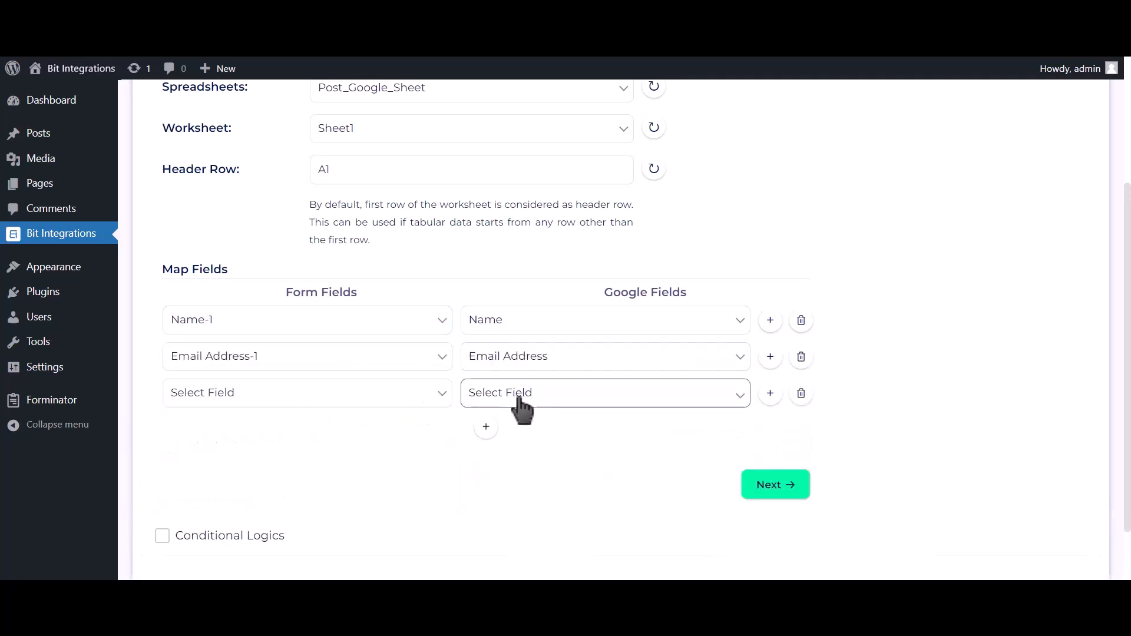
left_click(516, 394)
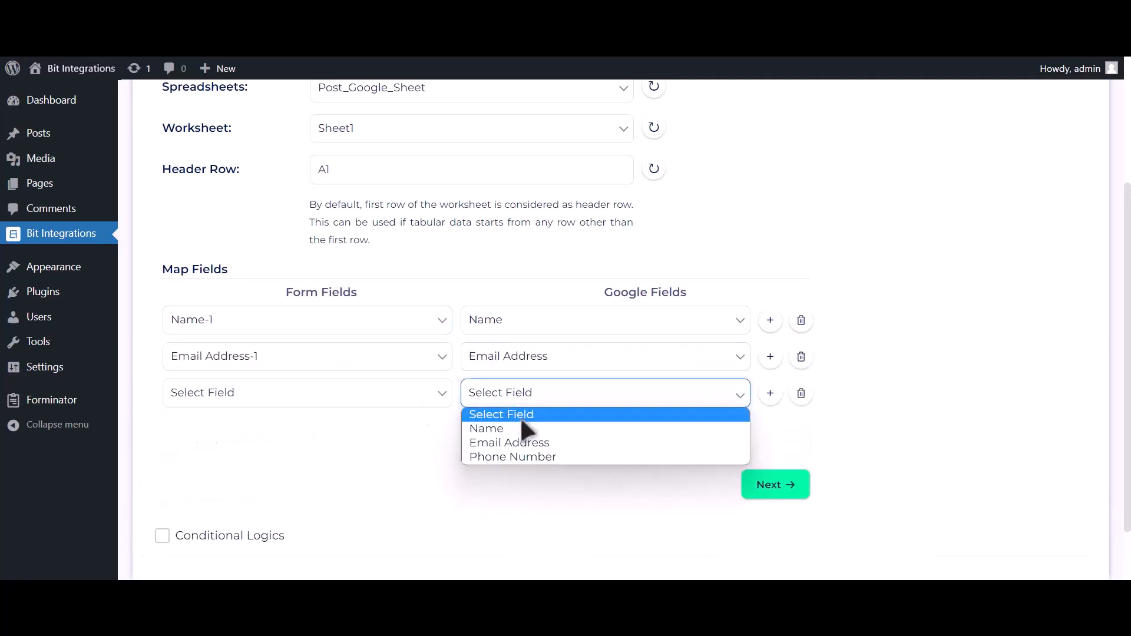
left_click(521, 457)
left_click(412, 399)
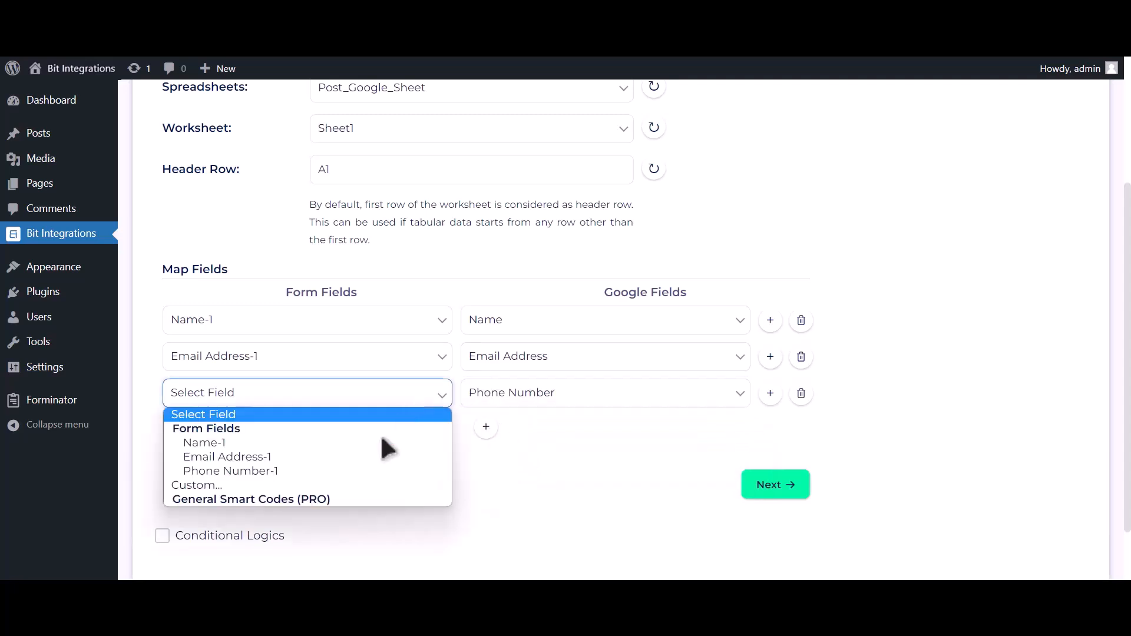
left_click(367, 469)
- Leave conditional logic off, then finish and save the integration
scroll(333, 454, "down", 1)
left_click(268, 462)
scroll(268, 448, "down", 2)
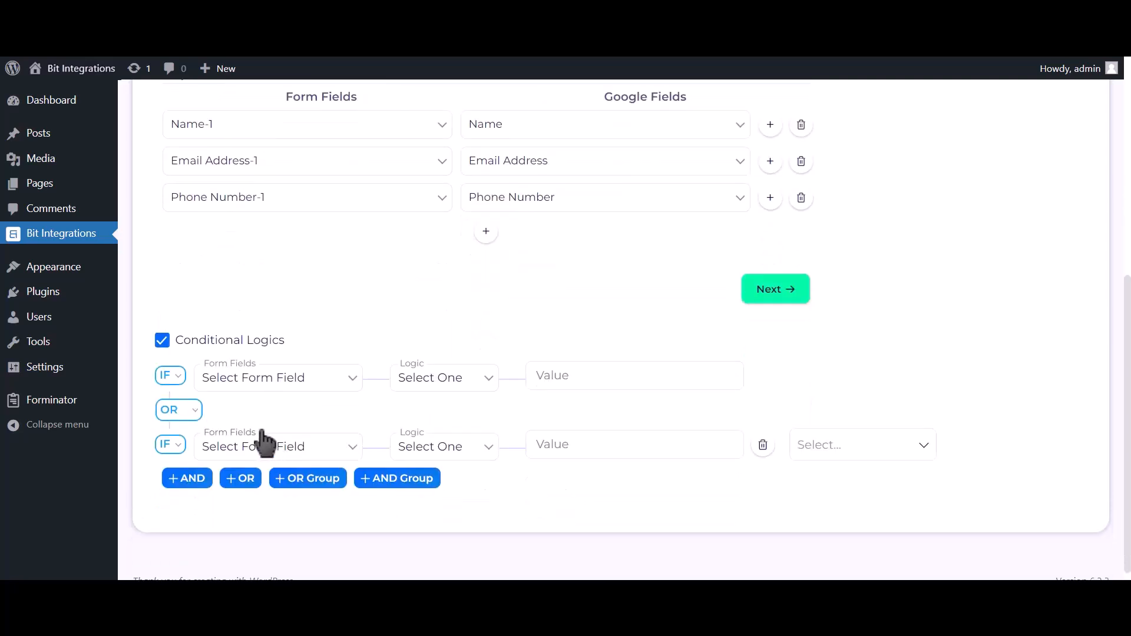
left_click(223, 346)
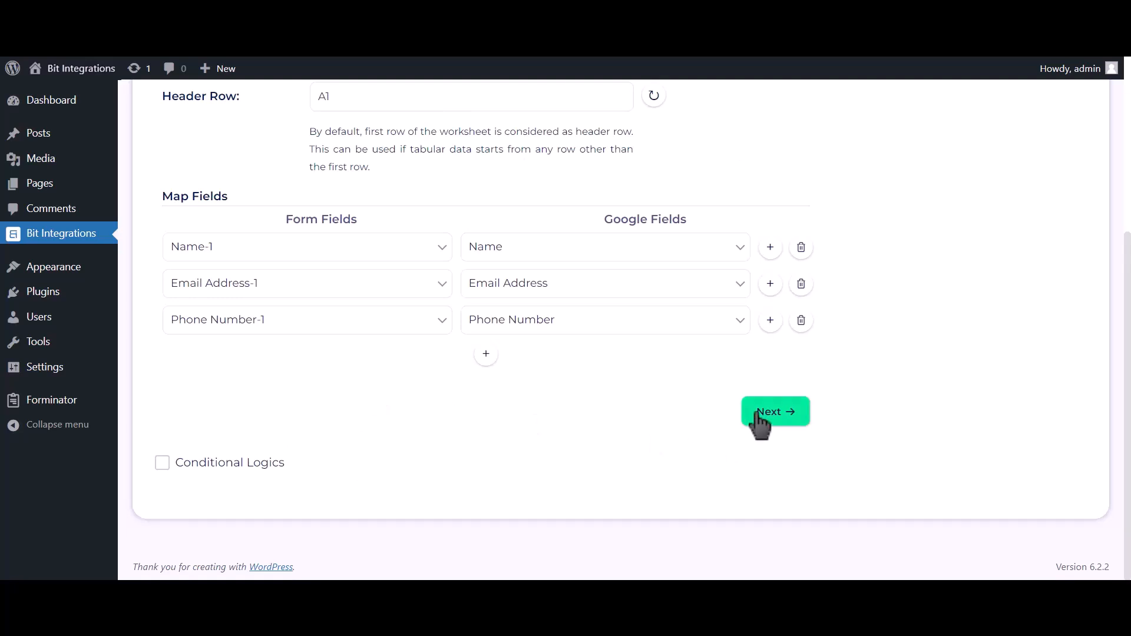
left_click(776, 414)
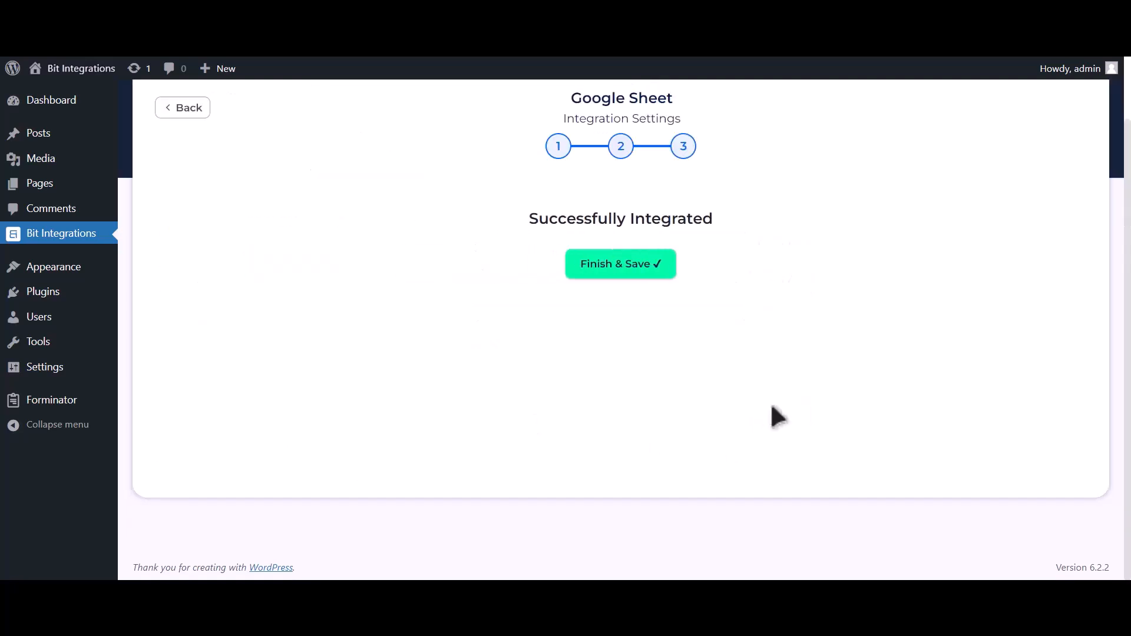
left_click(659, 272)
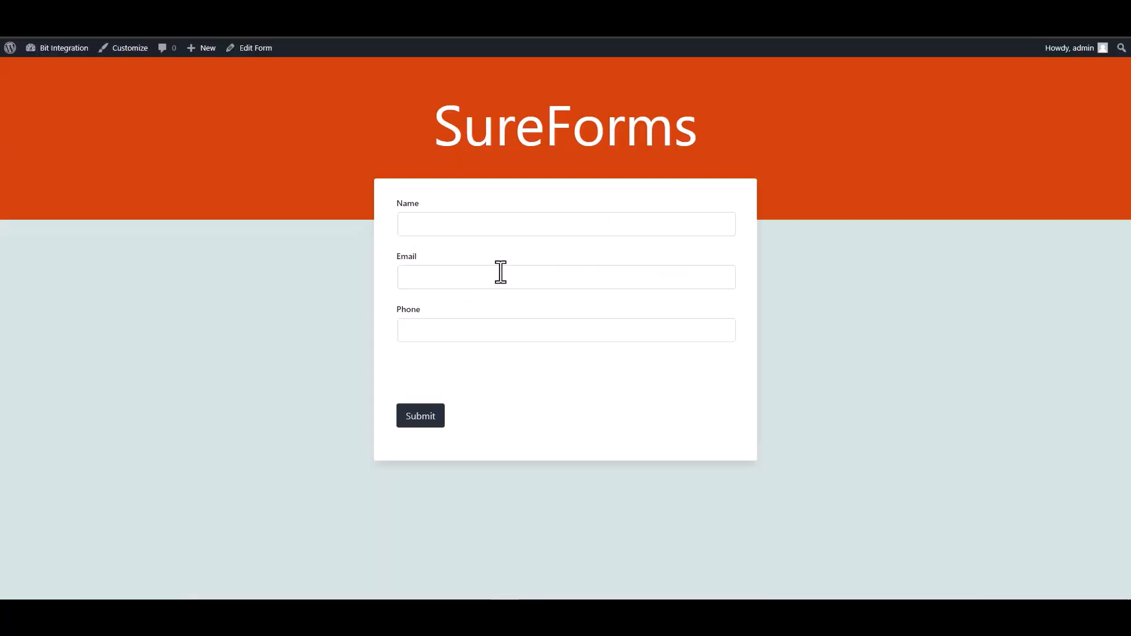
- Fill Name, Email and Phone with test values and submit, getting 'Form submitted successfully!'
left_click(445, 231)
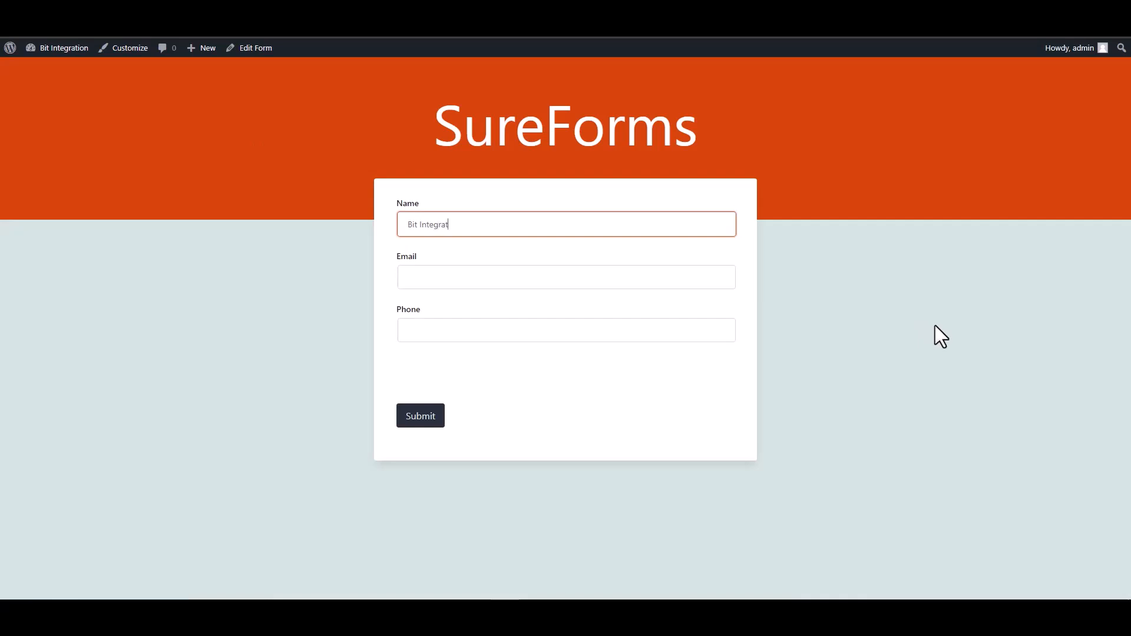
key("Tab")
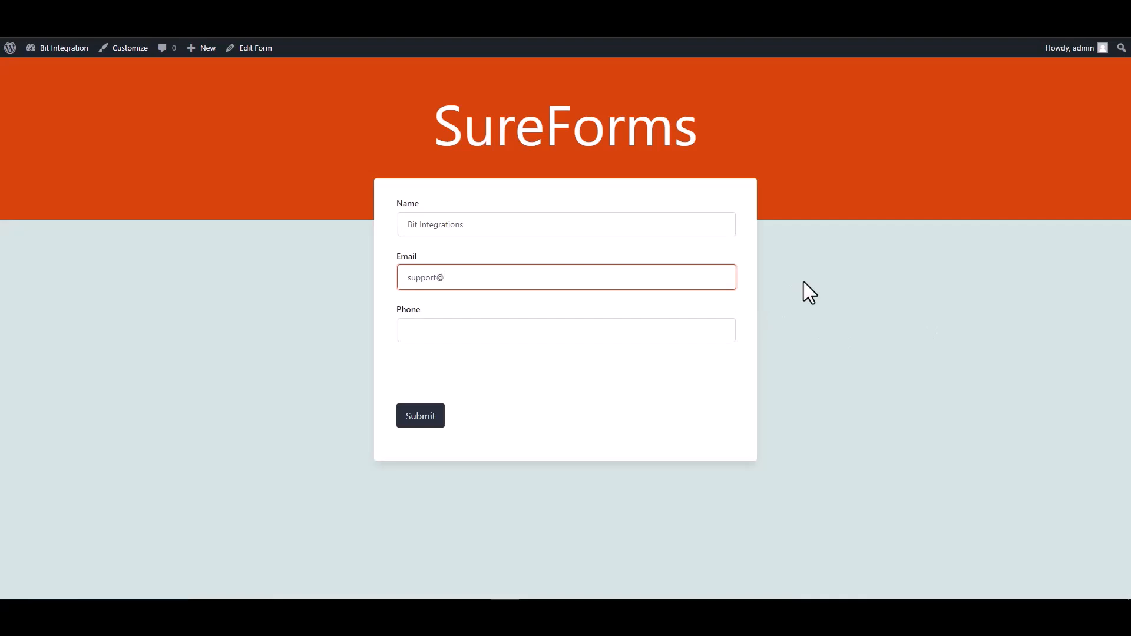
key("Tab")
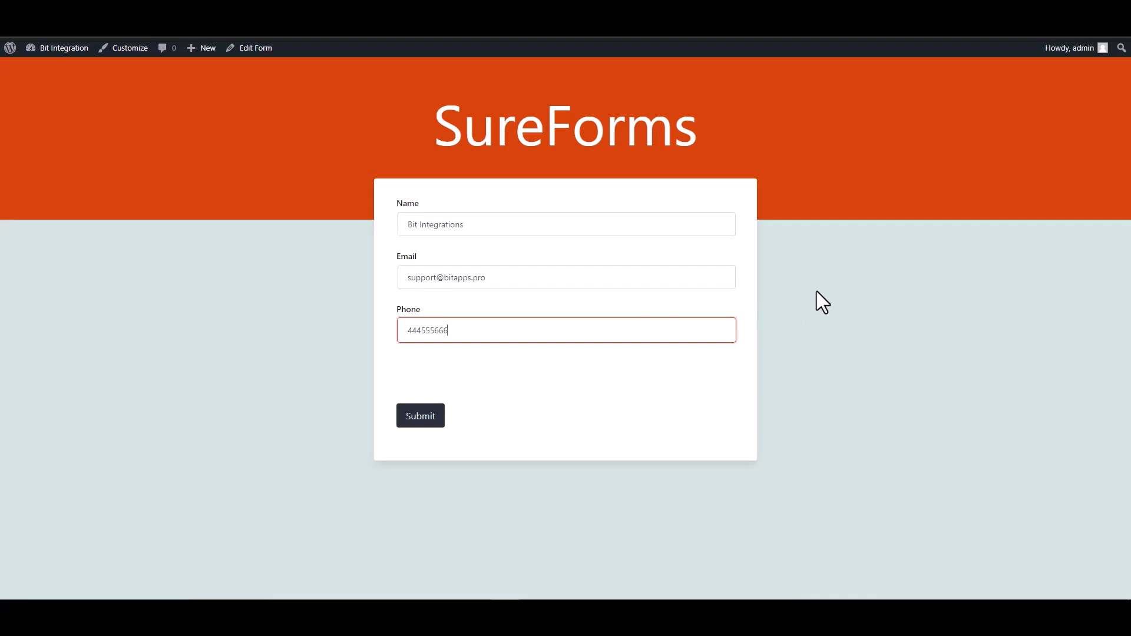
left_click(436, 416)
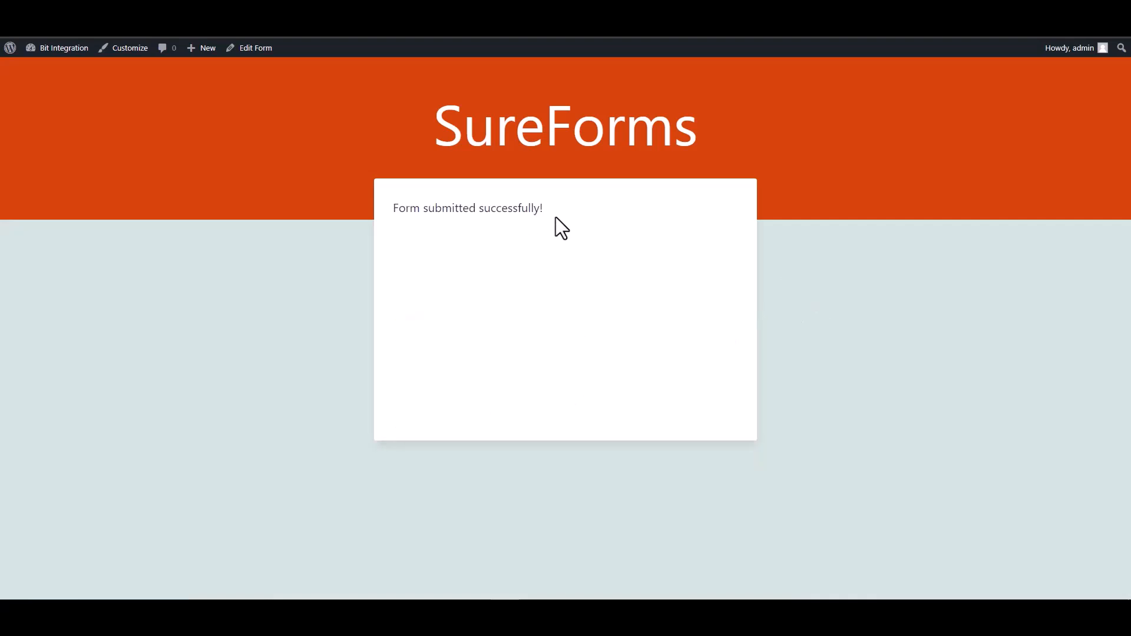
left_click_drag(560, 218, 389, 210)
- Inspect cells A2, B2 and C2 of Post_Google_Sheet for the submitted name, e-mail and phone
left_click(876, 318)
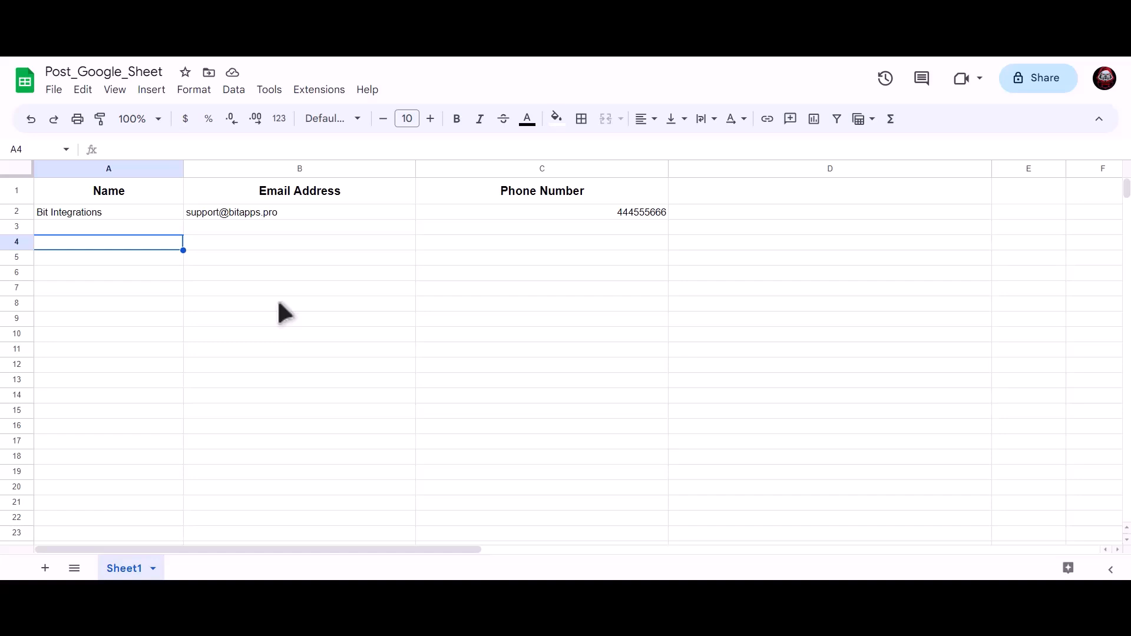
left_click(153, 210)
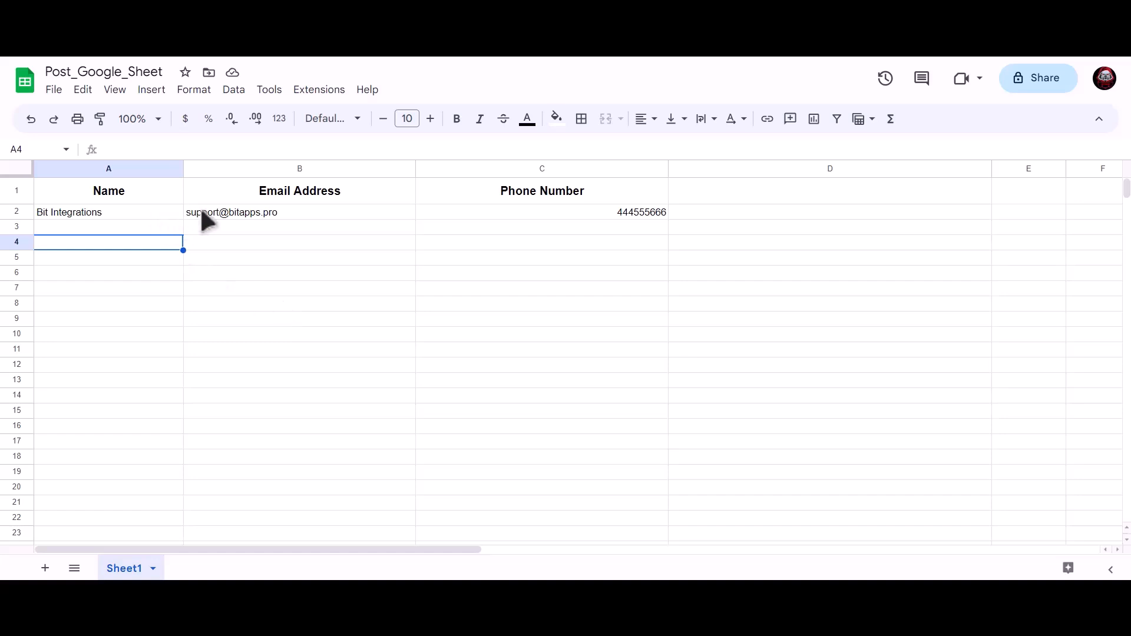
left_click(234, 209)
left_click(533, 212)
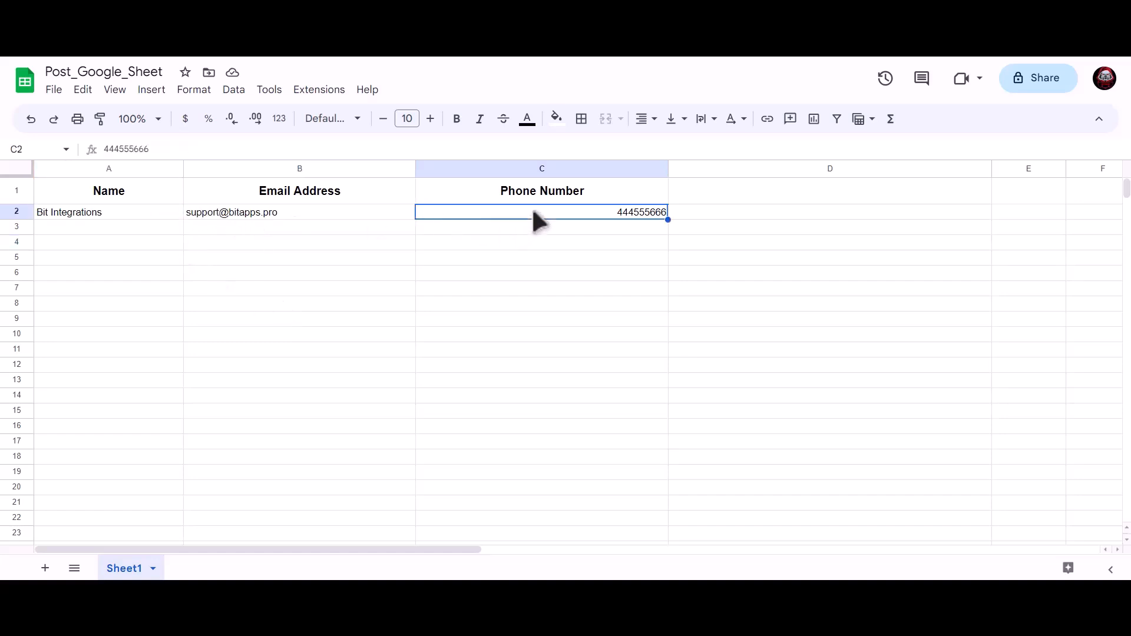
left_click(332, 277)
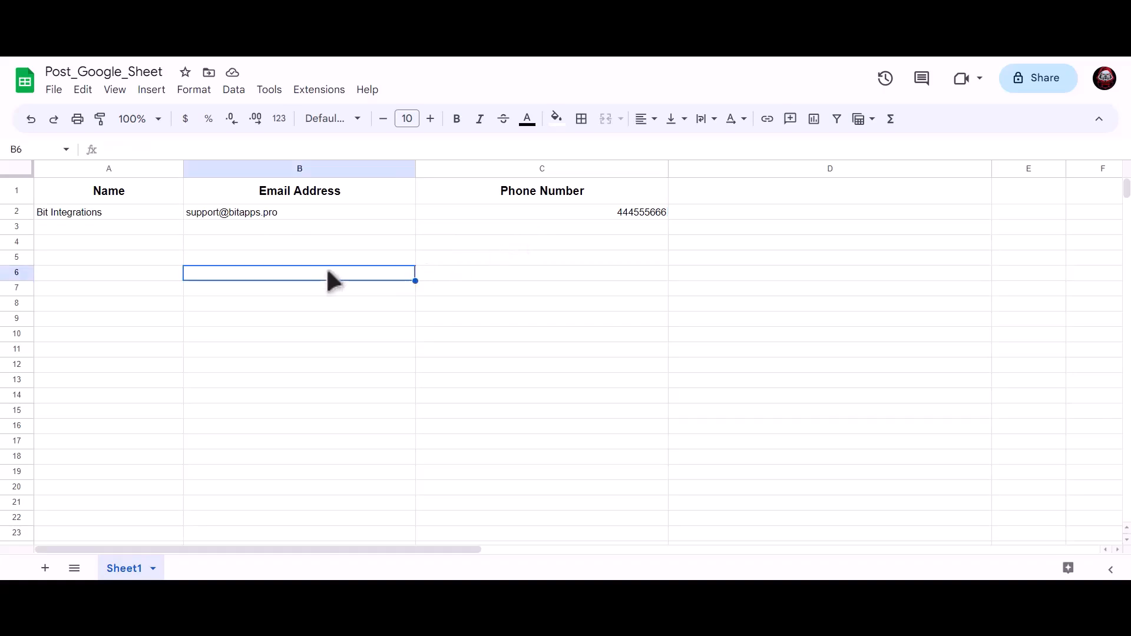